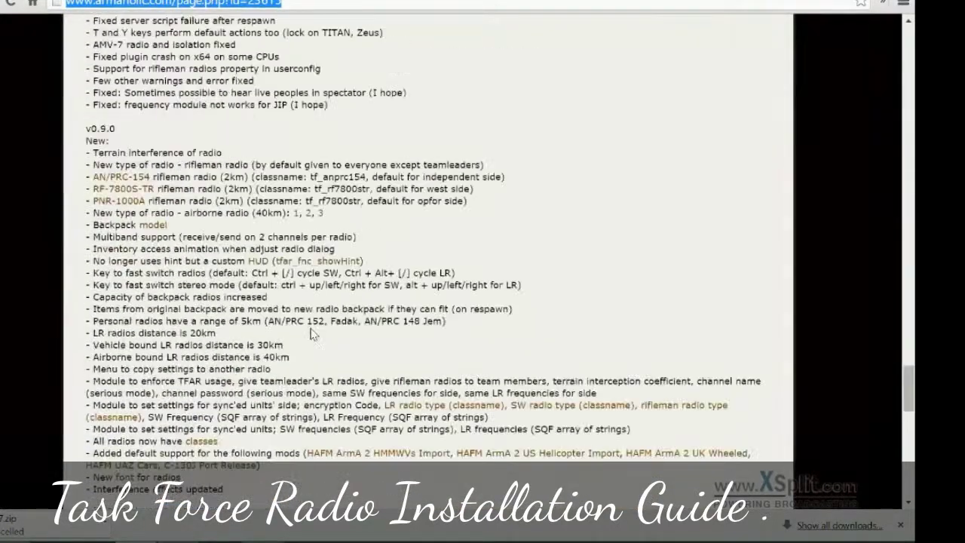
# Start the Task Force Arrowhead Radio download from FTP #1 on the mod's page
pyautogui.scroll(-10, 314, 334)
pyautogui.click(158, 322)
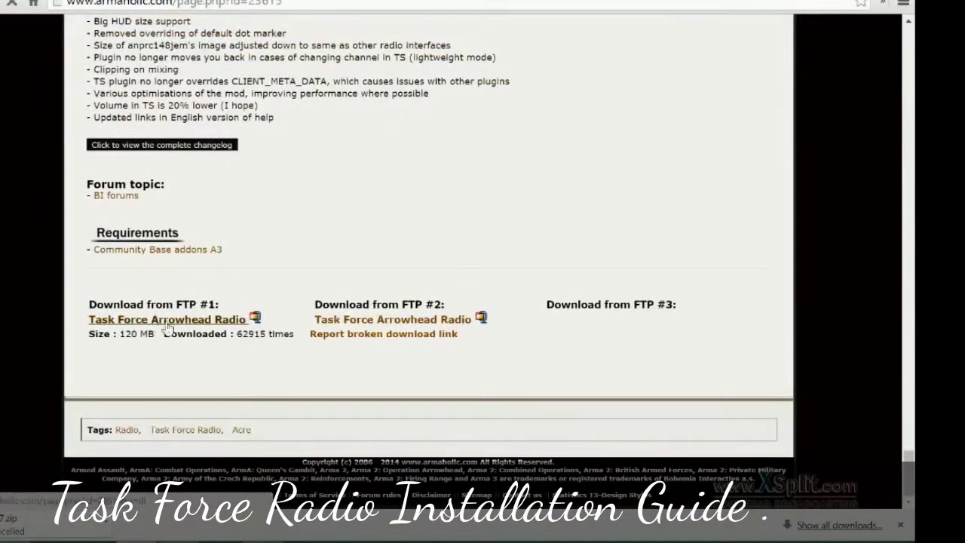
pyautogui.scroll(-20, 417, 237)
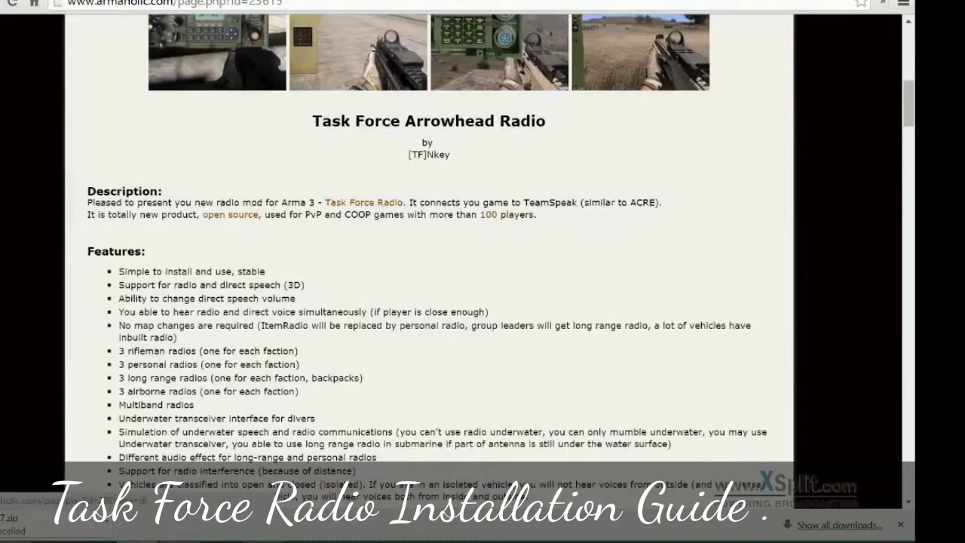
pyautogui.scroll(-6, 407, 259)
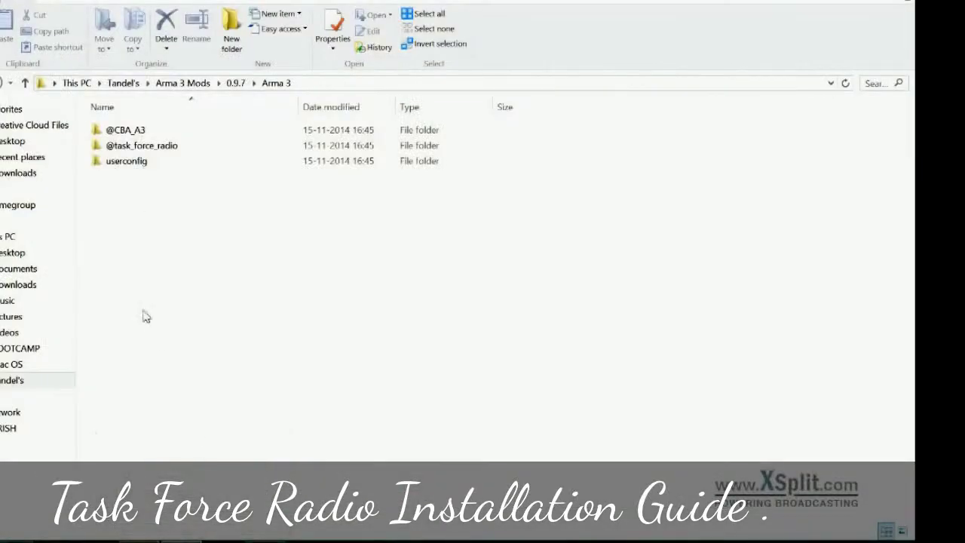
# In File Explorer, go to the Arma 3 Mods folder and open the Arma 3 folder inside 0.9.7
pyautogui.click(205, 87)
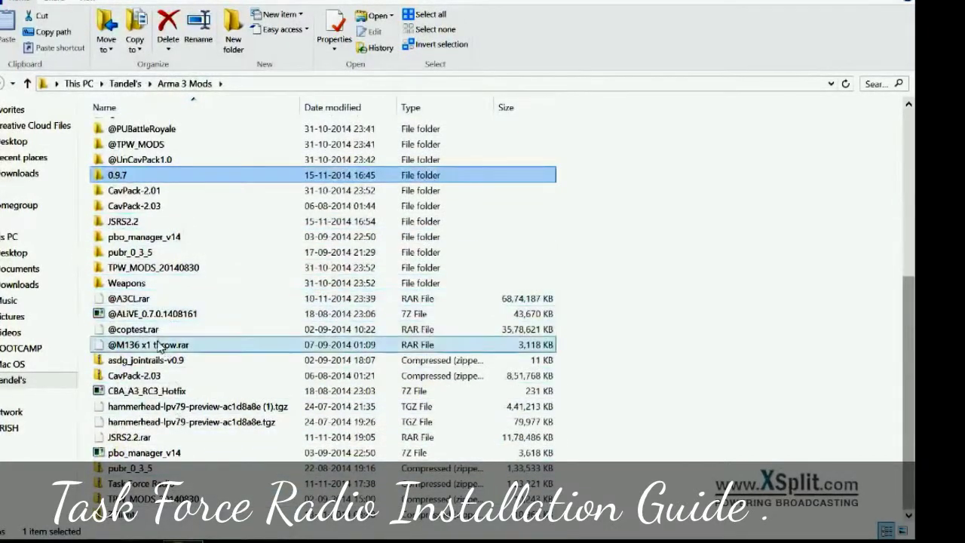
pyautogui.doubleClick(134, 180)
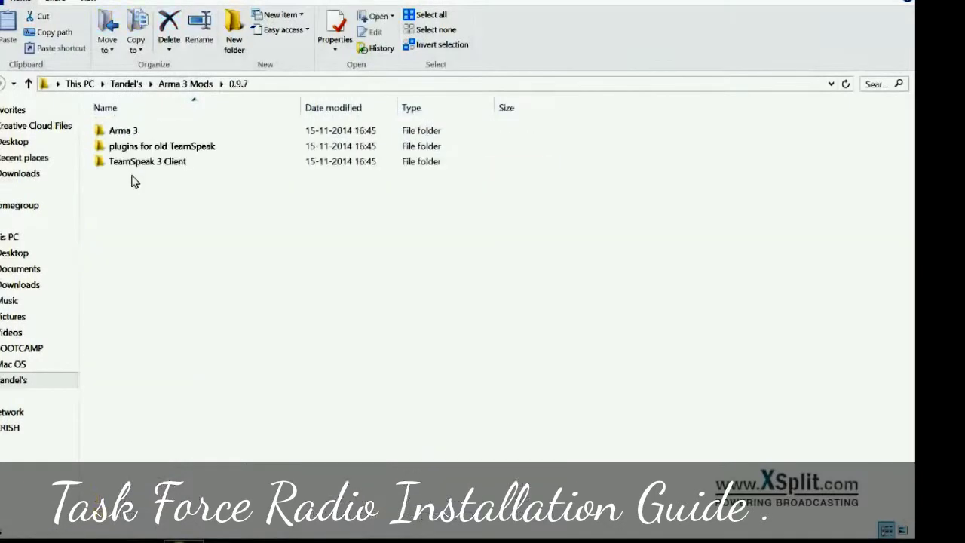
pyautogui.click(156, 131)
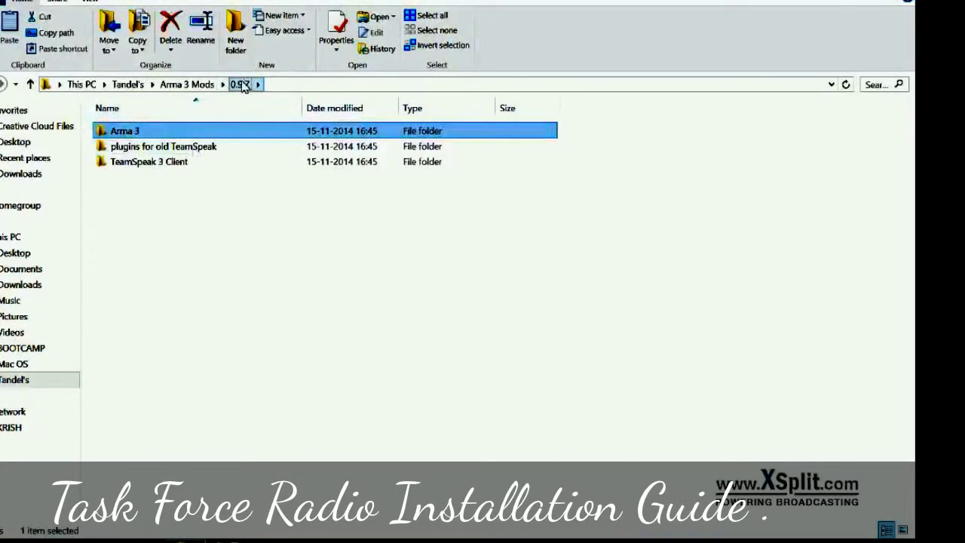
pyautogui.doubleClick(156, 134)
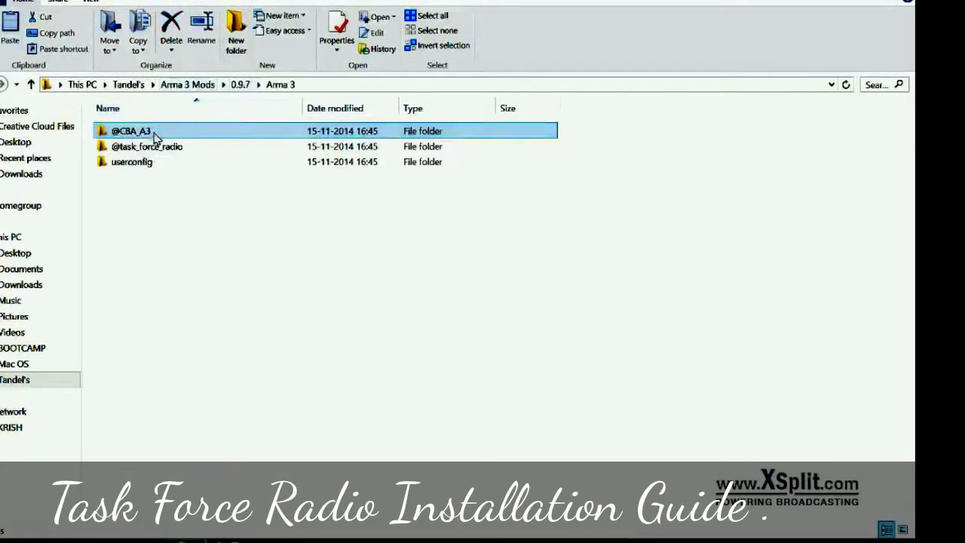
pyautogui.click(200, 147)
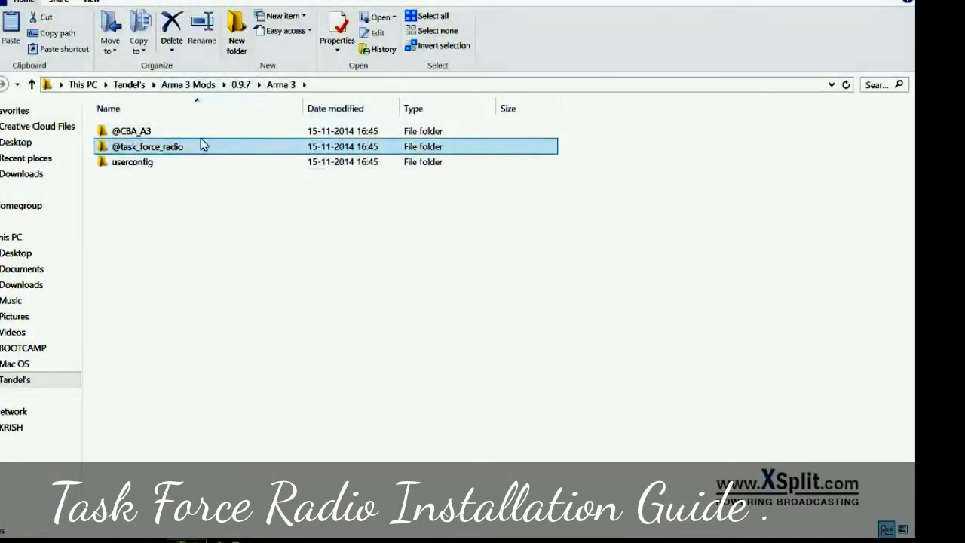
pyautogui.hotkey('ctrl', 'a')
pyautogui.rightClick(194, 162)
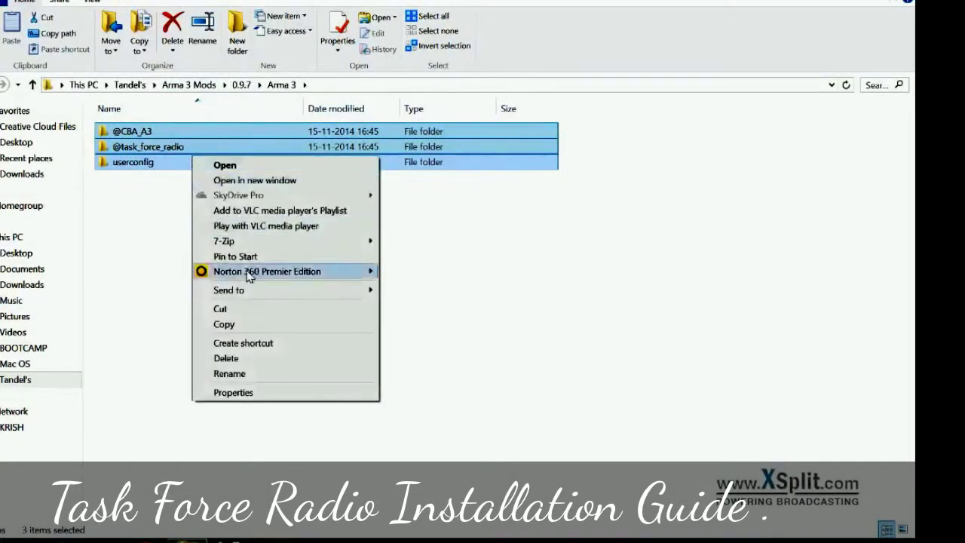
pyautogui.click(248, 324)
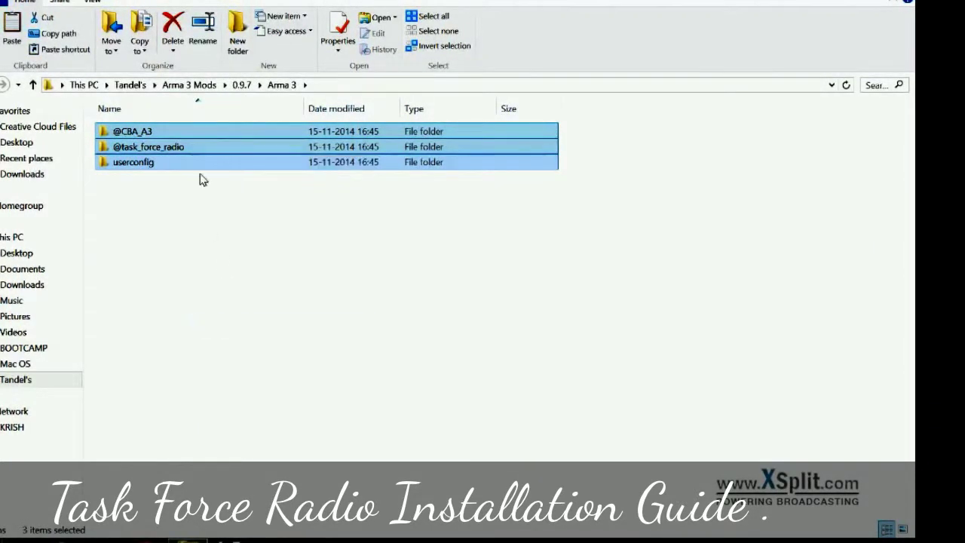
# Open the game's install folder on BOOTCAMP: Program Files (x86), Steam, SteamApps, common, Arma 3
pyautogui.click(35, 349)
pyautogui.doubleClick(194, 218)
pyautogui.press('s')
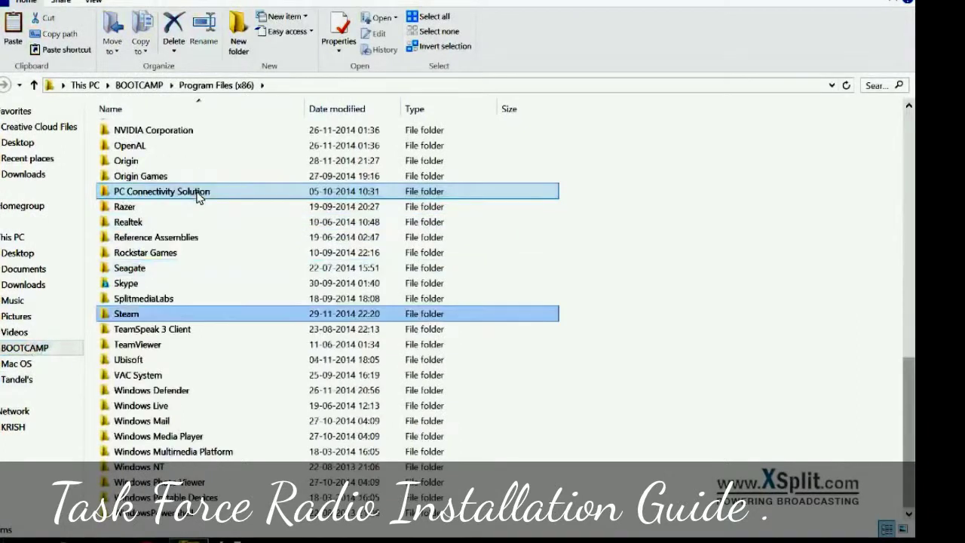
pyautogui.press('t')
pyautogui.press('Return')
pyautogui.press('s')
pyautogui.press('t')
pyautogui.doubleClick(130, 422)
pyautogui.doubleClick(189, 133)
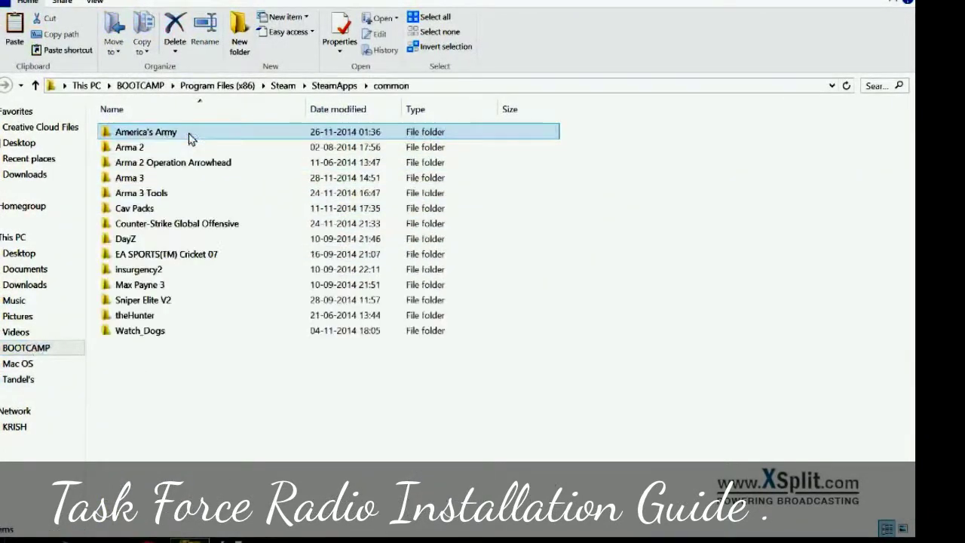
pyautogui.doubleClick(170, 178)
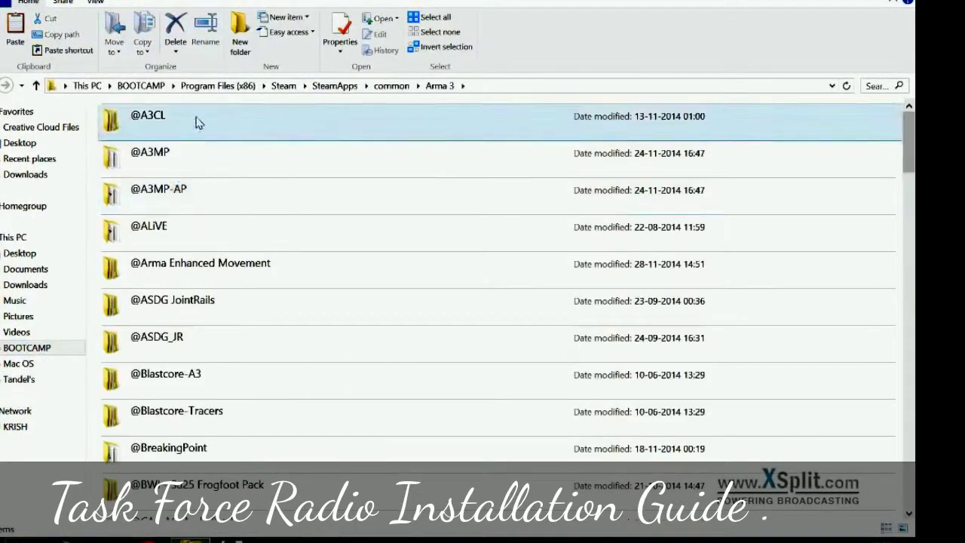
# Display the contents of the Arma 3 install folder as large thumbnails
pyautogui.scroll(-12, 390, 336)
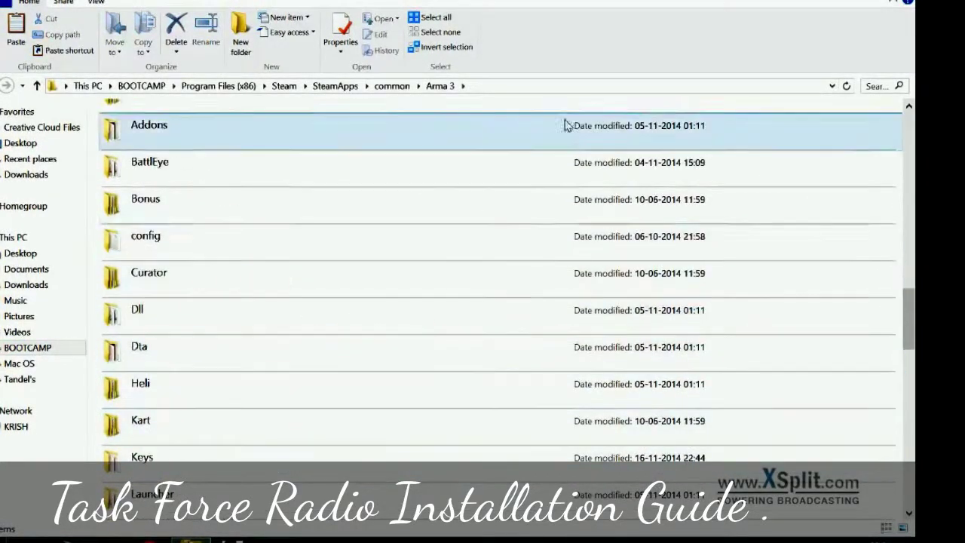
pyautogui.scroll(12, 792, 389)
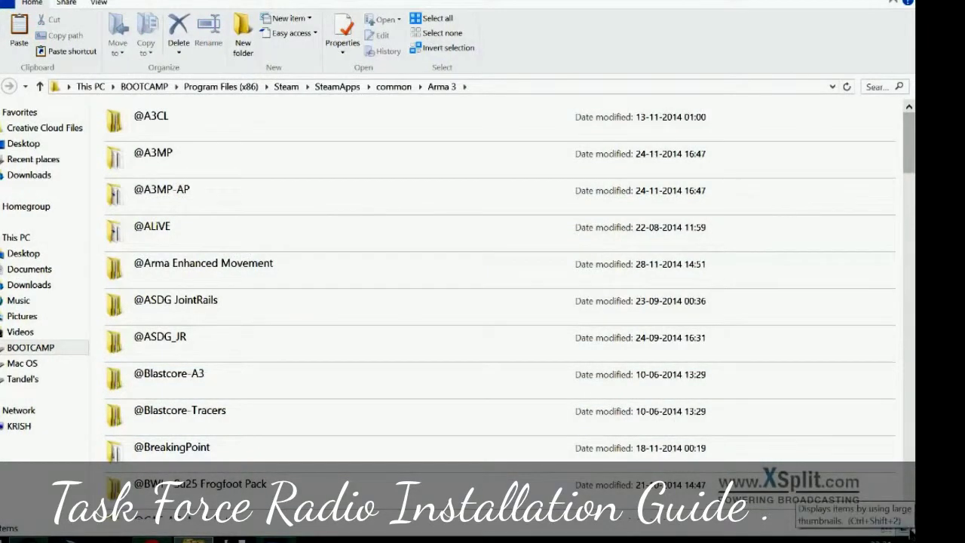
pyautogui.click(903, 527)
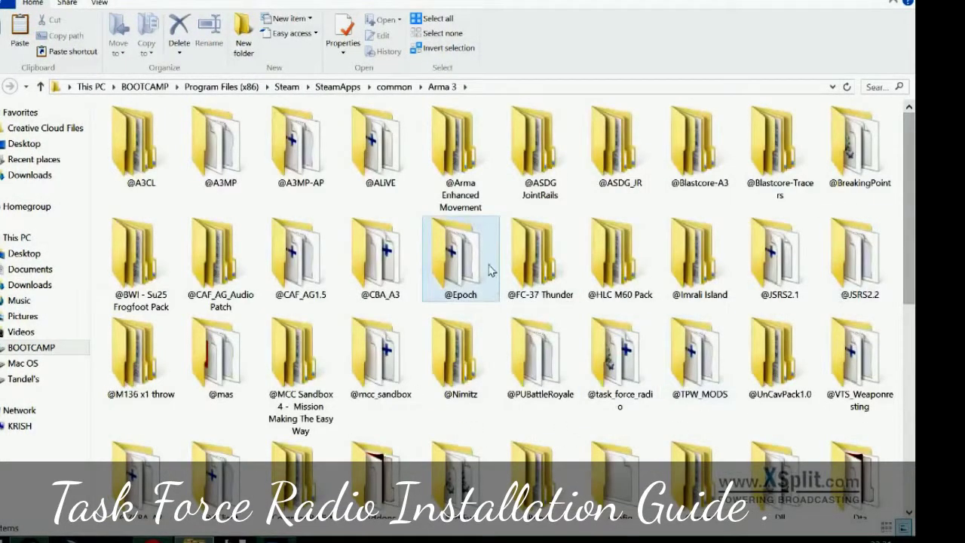
# Paste the copied mod folders into the Arma 3 install folder, merging userconfig and replacing files with the same names
pyautogui.rightClick(495, 309)
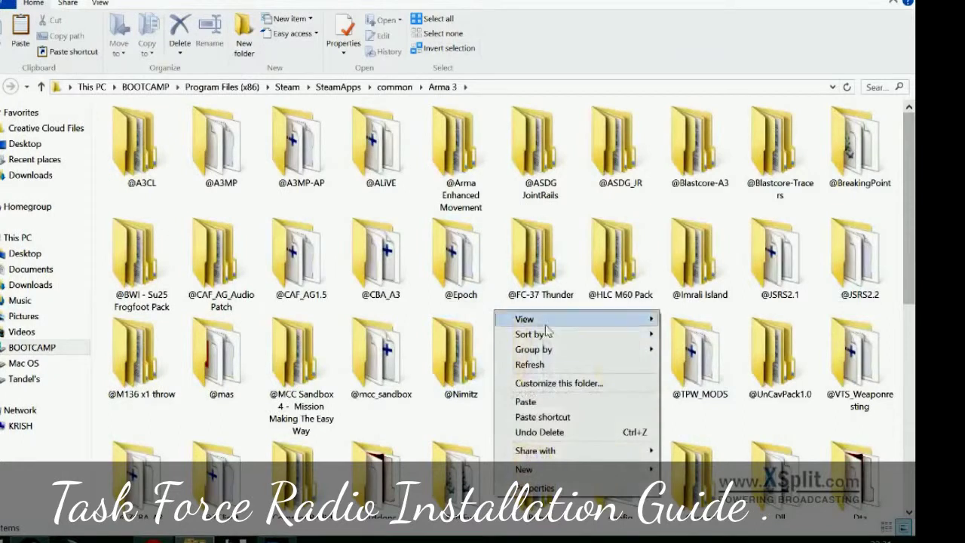
pyautogui.click(526, 401)
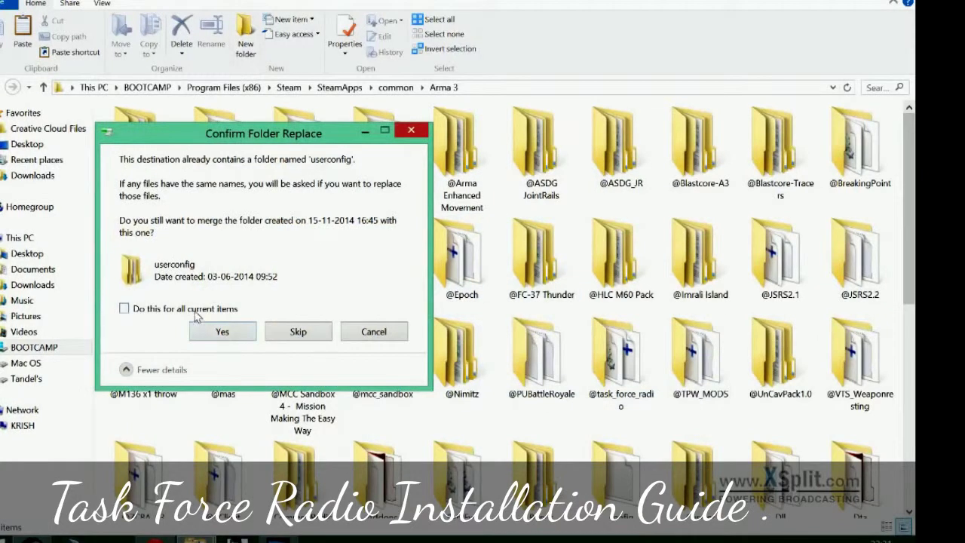
pyautogui.click(217, 334)
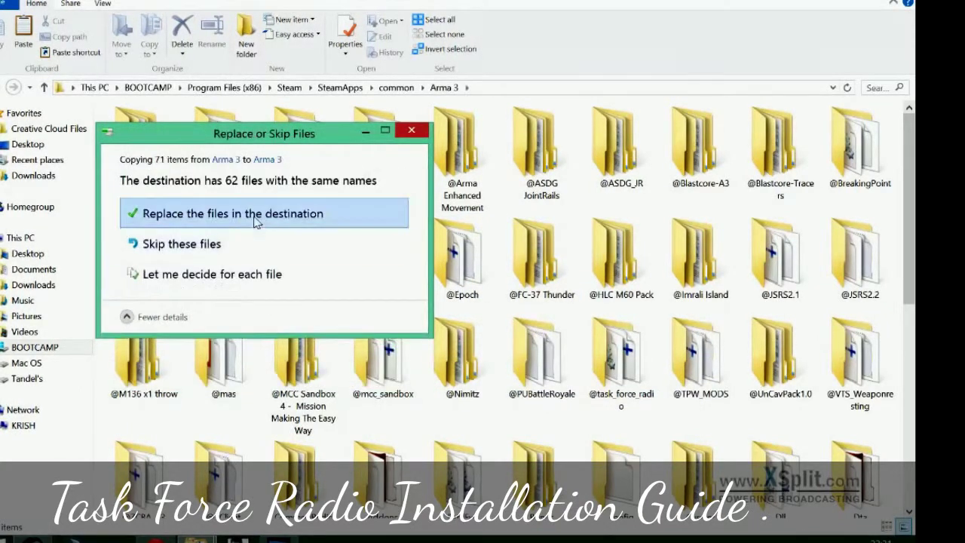
pyautogui.click(255, 218)
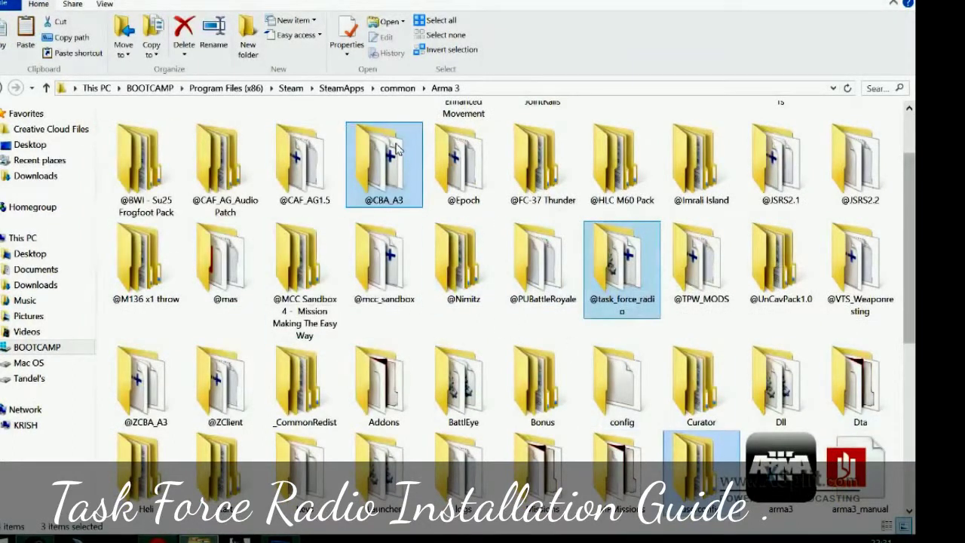
pyautogui.click(352, 137)
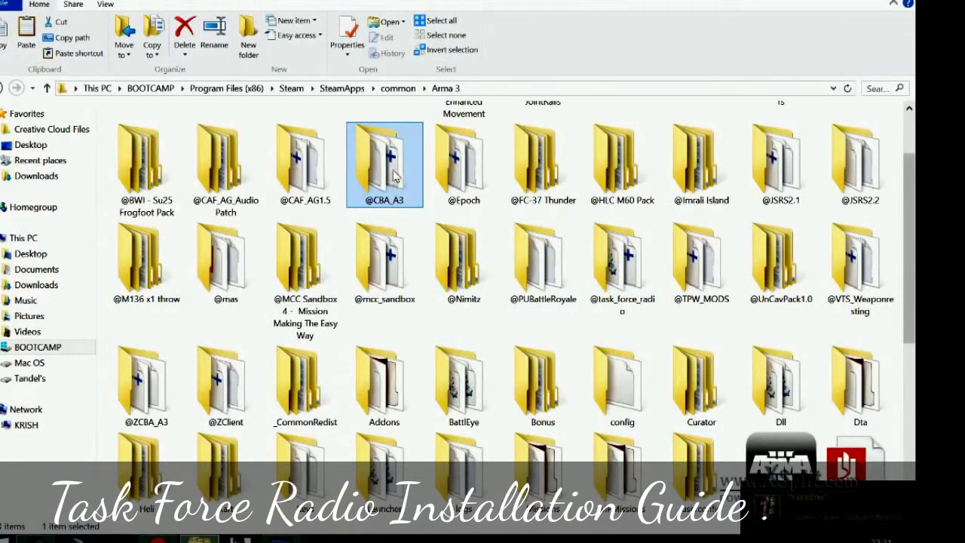
pyautogui.doubleClick(393, 176)
pyautogui.doubleClick(173, 149)
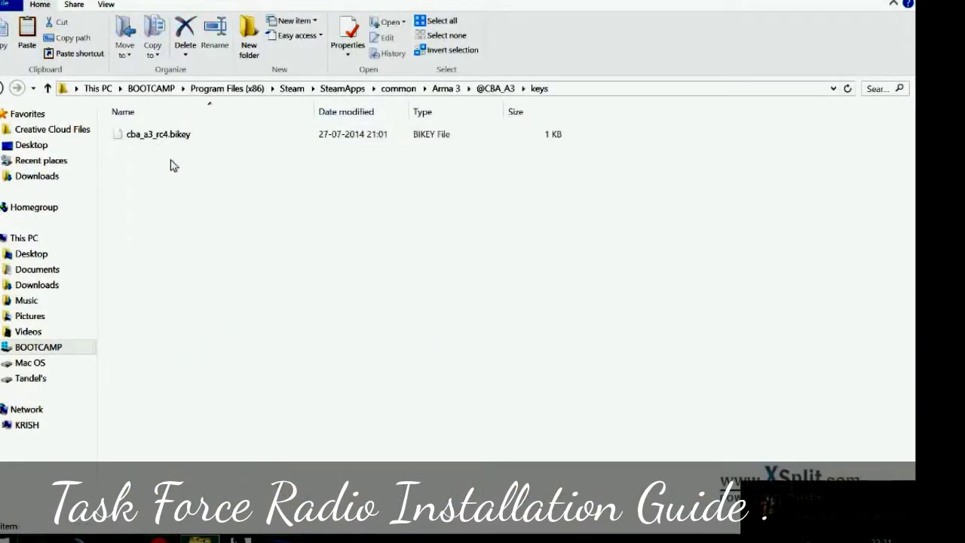
pyautogui.moveTo(210, 176); pyautogui.dragTo(165, 112)
pyautogui.rightClick(169, 133)
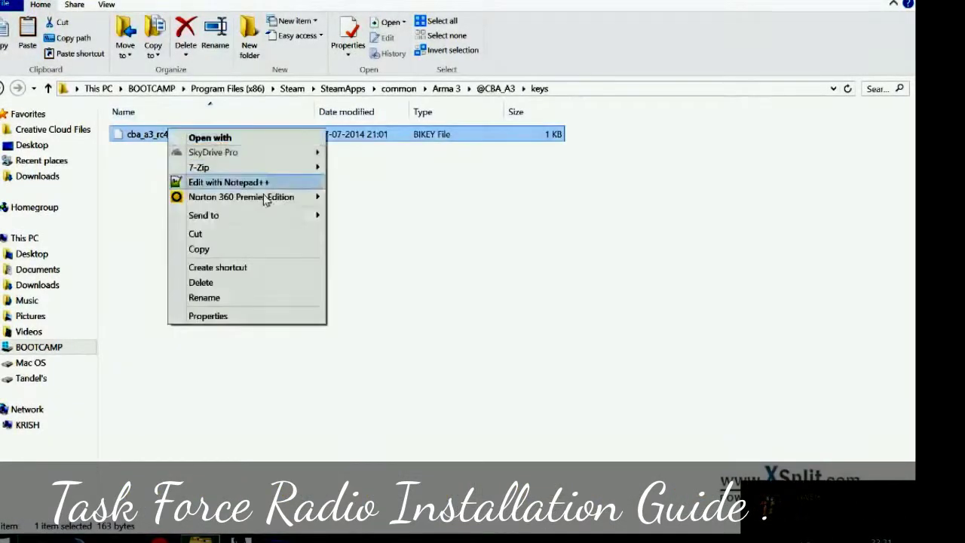
pyautogui.click(254, 250)
# Paste the CBA key file into Arma 3's main Keys folder, replacing the existing file
pyautogui.press('BackSpace')
pyautogui.press('BackSpace')
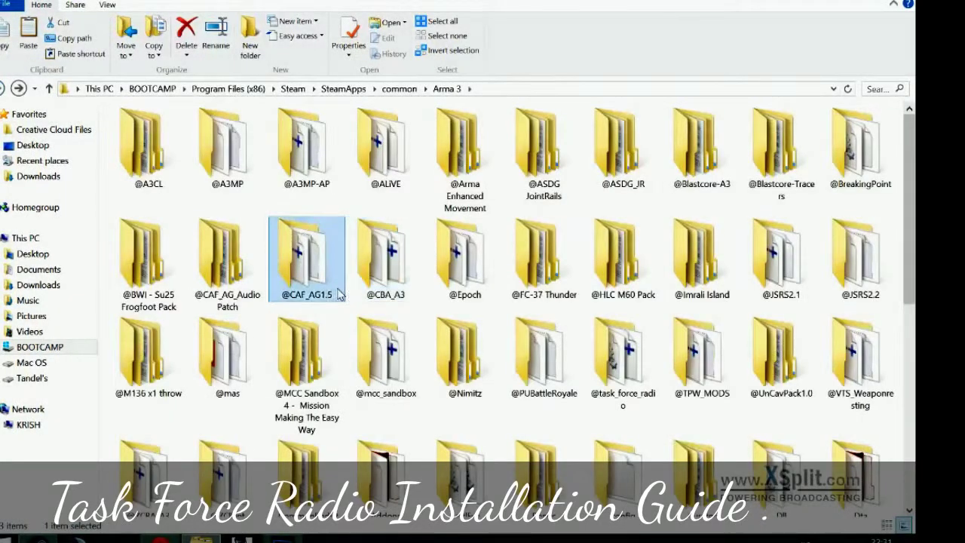
pyautogui.write('keys')
pyautogui.press('Return')
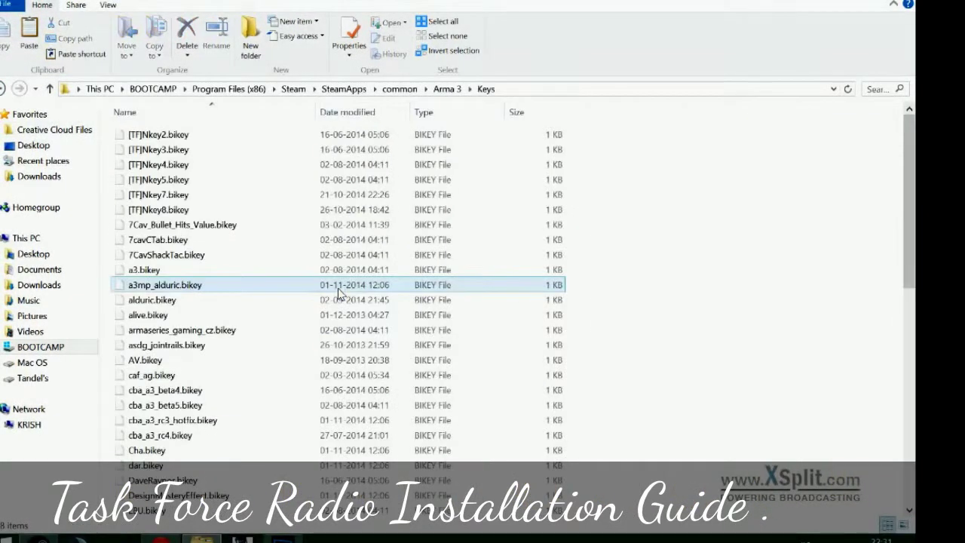
pyautogui.hotkey('ctrl', 'v')
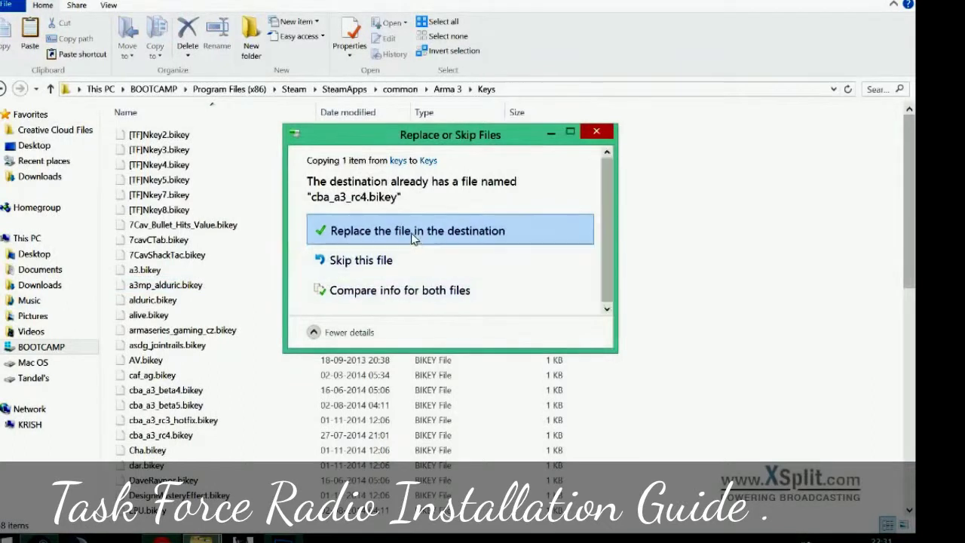
pyautogui.click(441, 222)
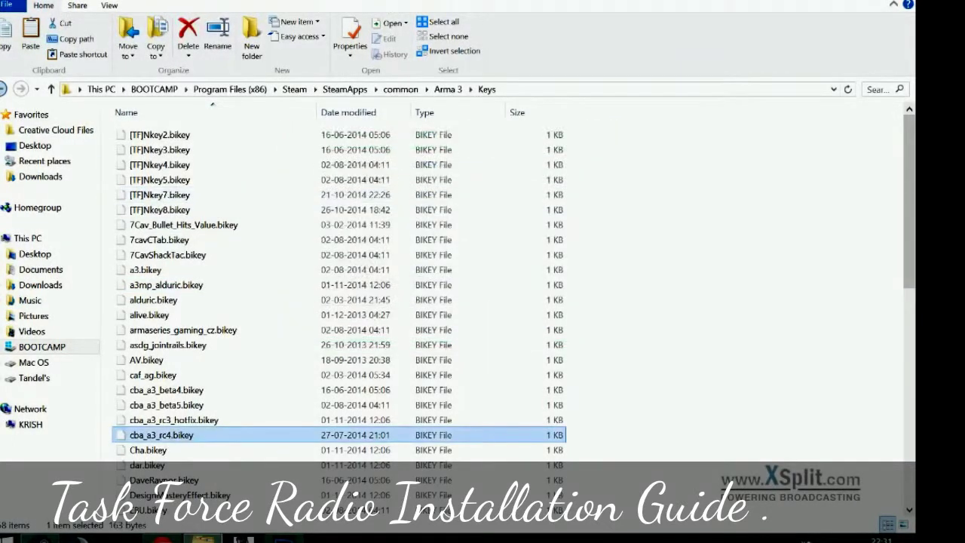
pyautogui.press('BackSpace')
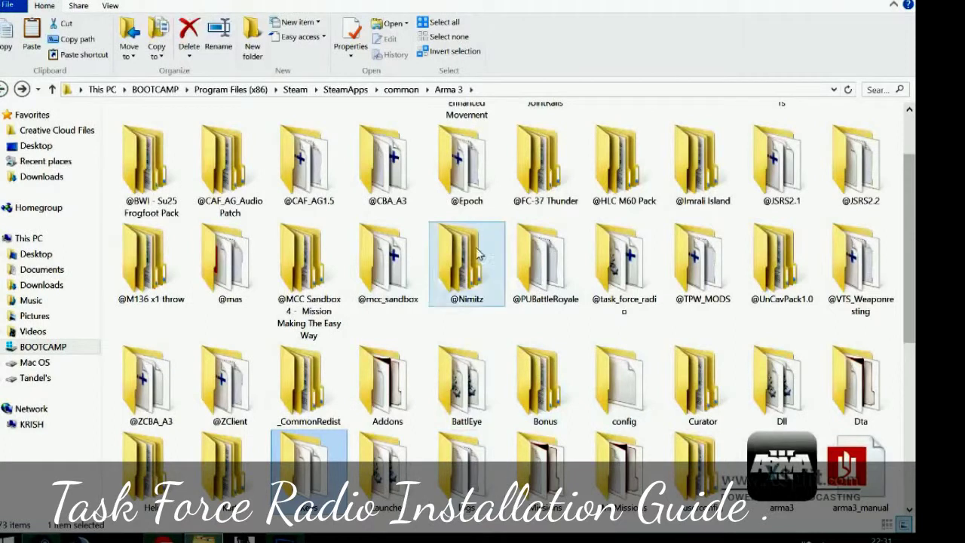
pyautogui.click(656, 257)
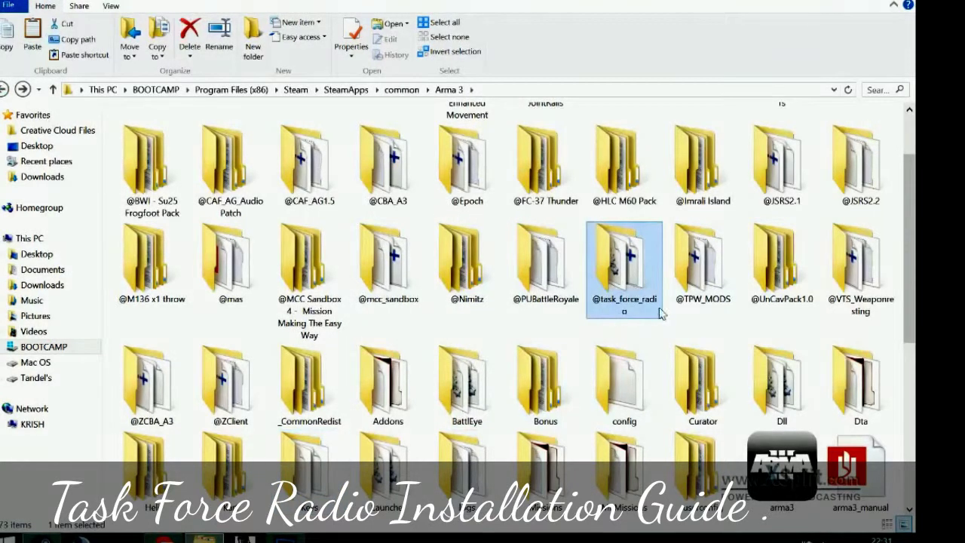
pyautogui.doubleClick(618, 271)
pyautogui.doubleClick(143, 151)
pyautogui.moveTo(173, 185); pyautogui.dragTo(174, 164)
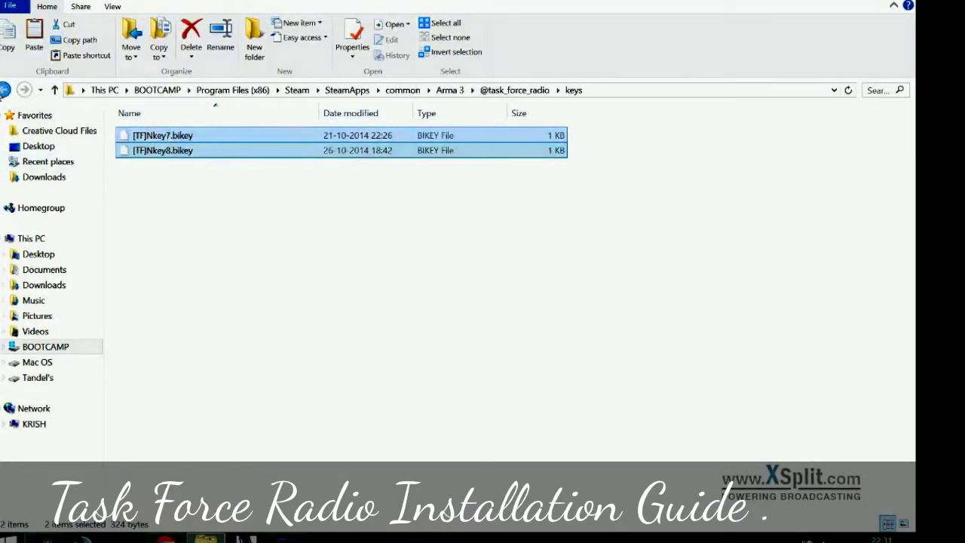
# Paste both Task Force Radio keys into Arma 3's main Keys folder, replacing the existing files, and return to the common folder
pyautogui.click(3, 89)
pyautogui.click(3, 90)
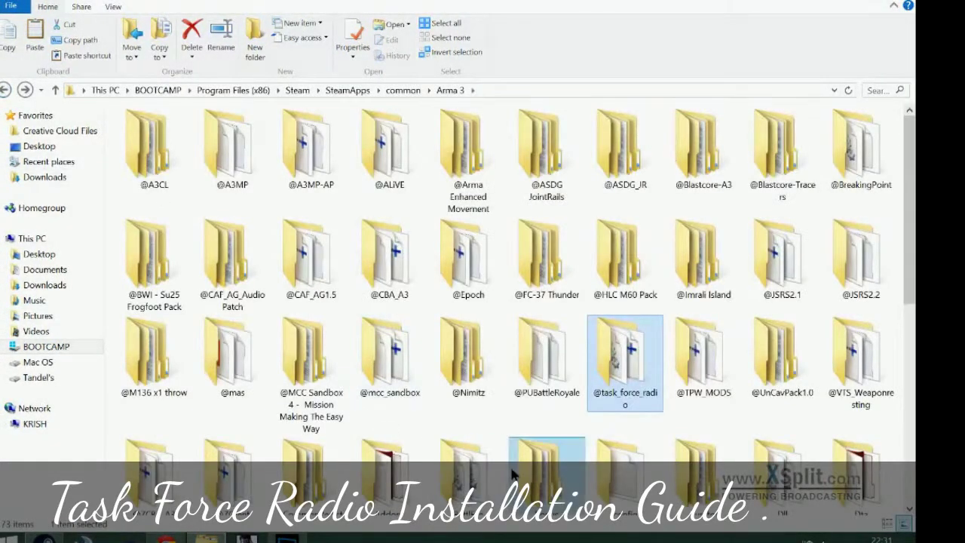
pyautogui.scroll(-5, 512, 474)
pyautogui.click(315, 205)
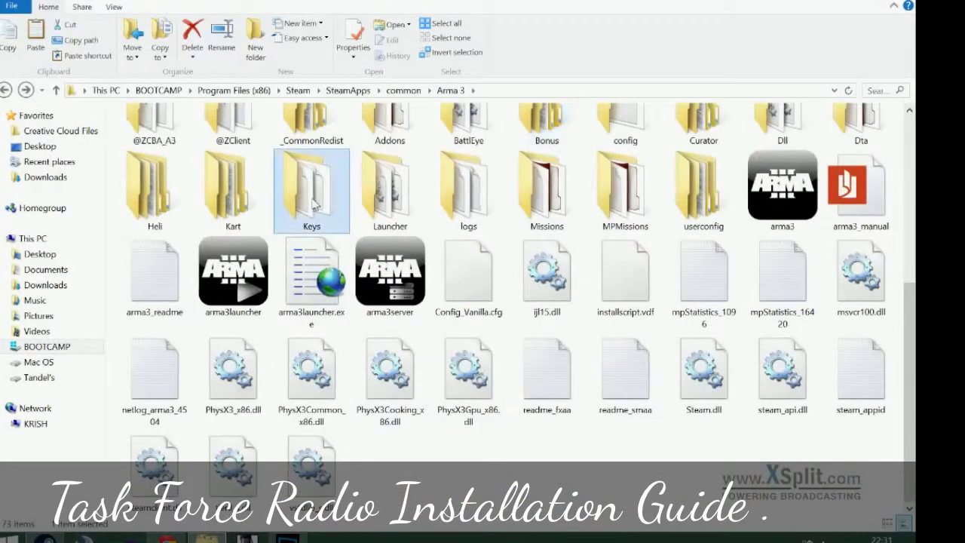
pyautogui.doubleClick(315, 205)
pyautogui.hotkey('ctrl', 'v')
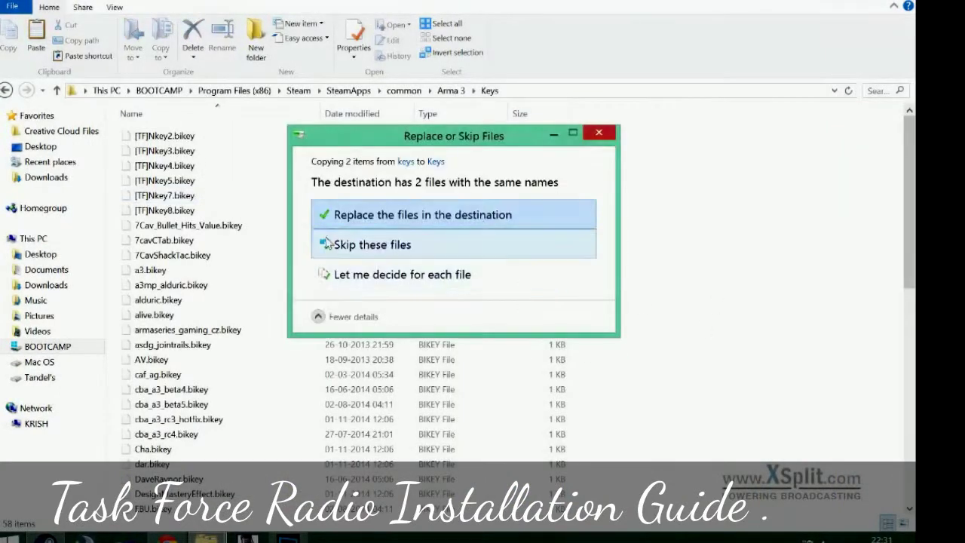
pyautogui.click(422, 215)
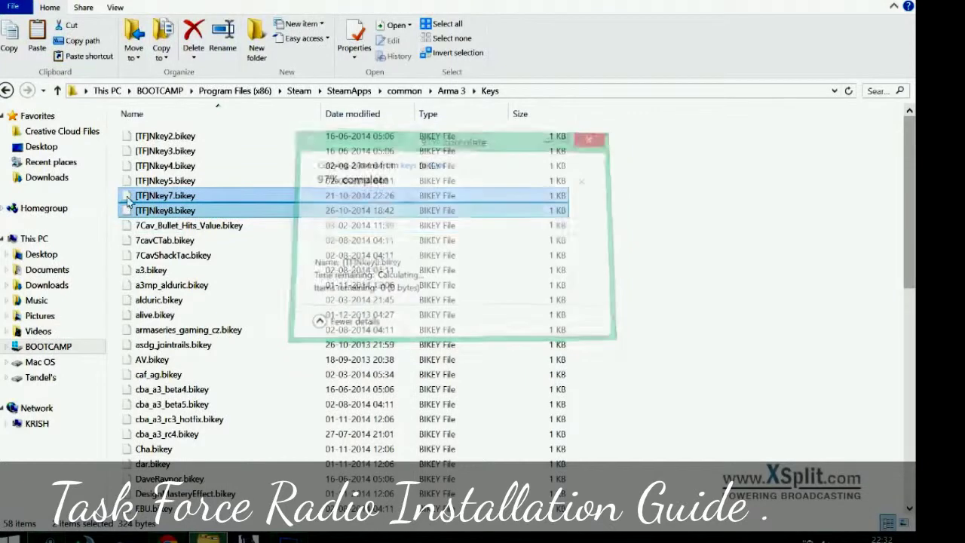
pyautogui.doubleClick(6, 90)
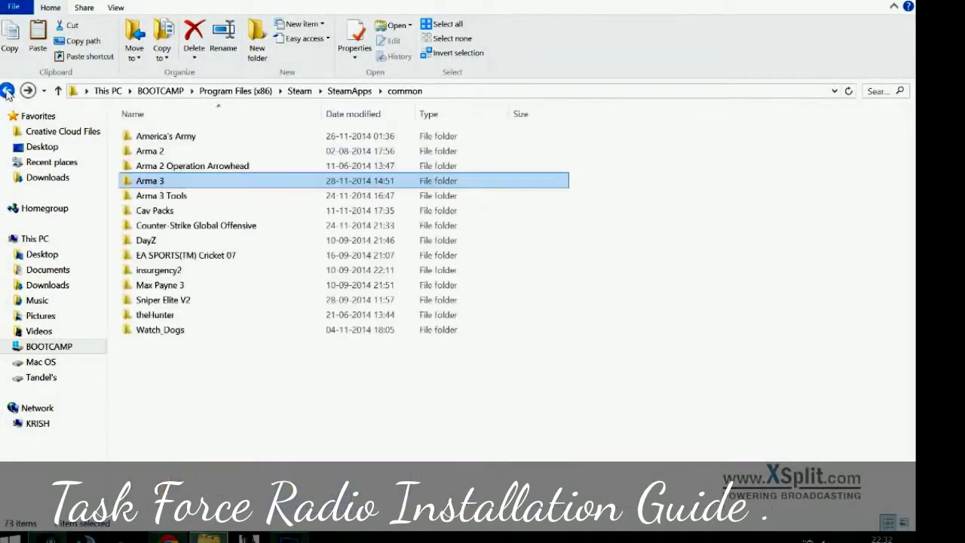
# Examine the mod folders and game files in the Arma 3 install folder
pyautogui.doubleClick(218, 179)
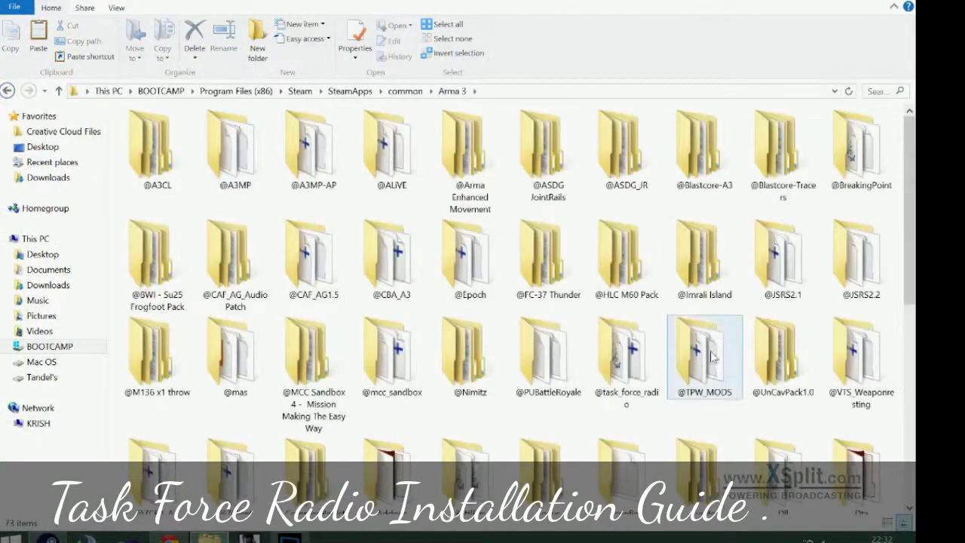
pyautogui.scroll(-10, 701, 369)
pyautogui.scroll(5, 754, 287)
pyautogui.scroll(-5, 572, 287)
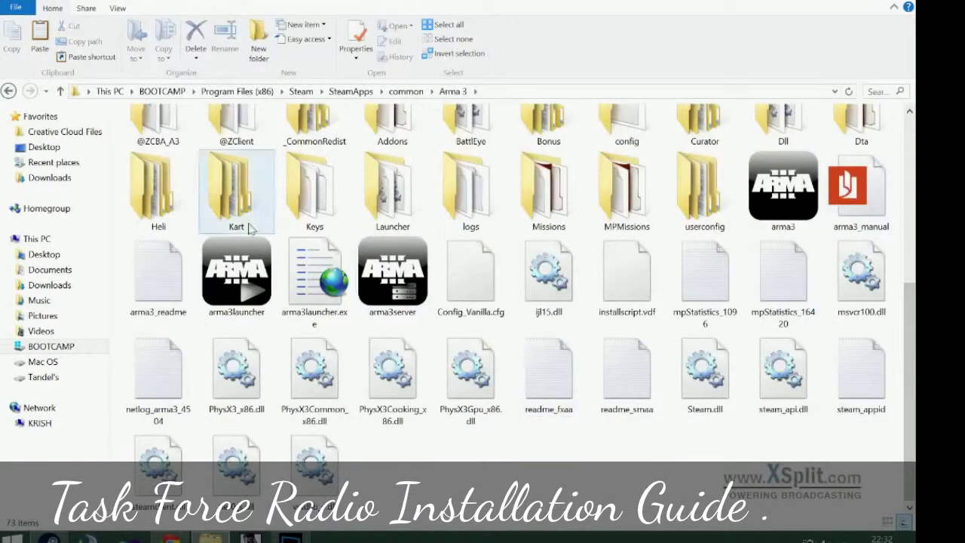
pyautogui.scroll(10, 589, 210)
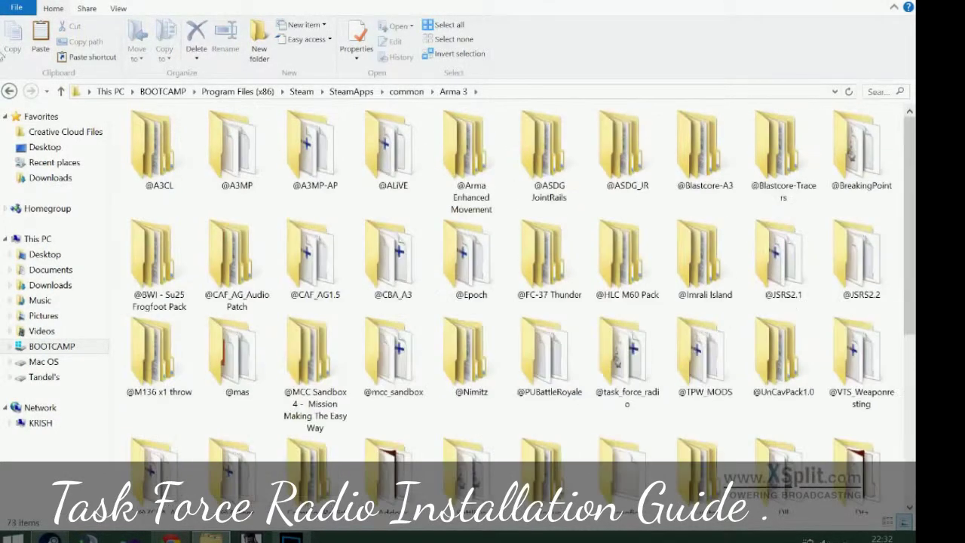
# Return to the downloaded mod's 0.9.7 folder inside Arma 3 Mods and select its TeamSpeak 3 Client folder
pyautogui.click(8, 91)
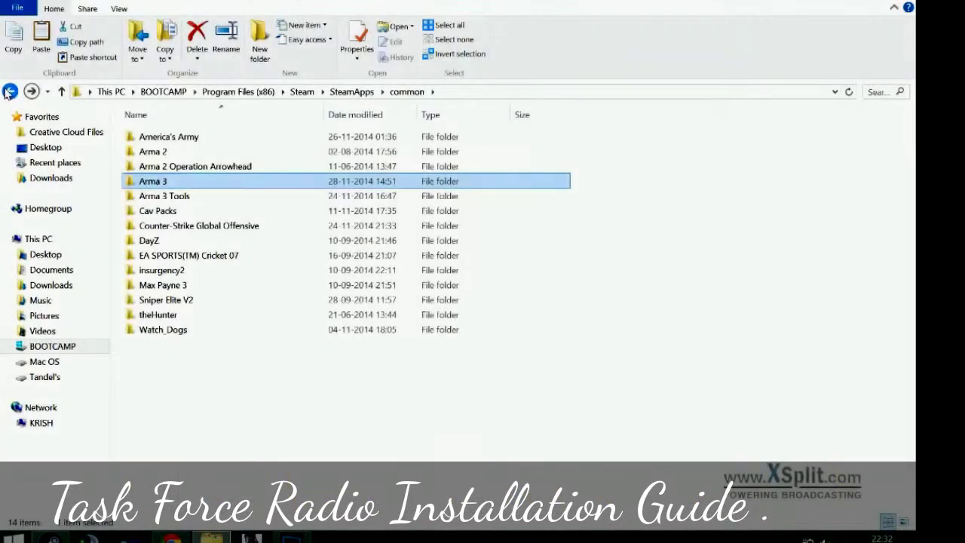
pyautogui.click(9, 91)
pyautogui.click(8, 91)
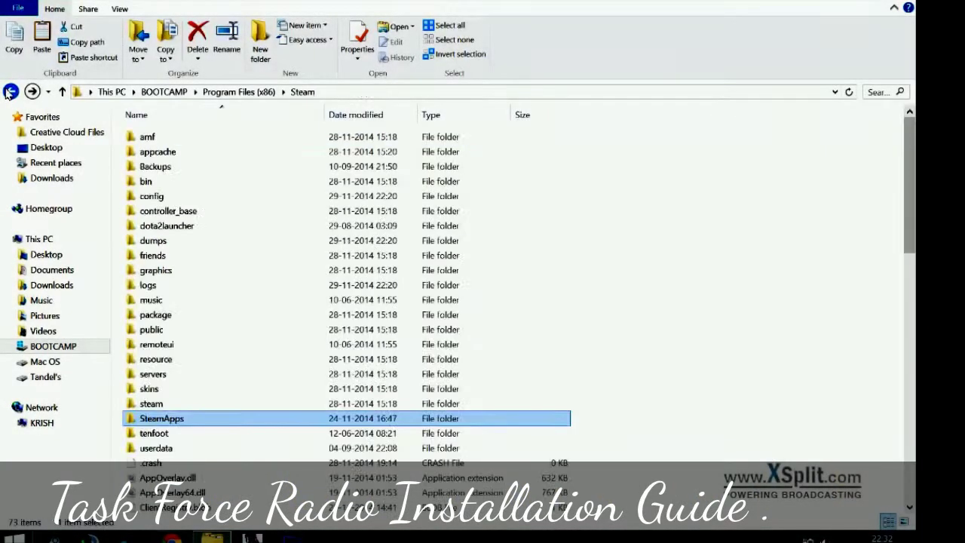
pyautogui.click(9, 91)
pyautogui.click(9, 91)
pyautogui.click(9, 91)
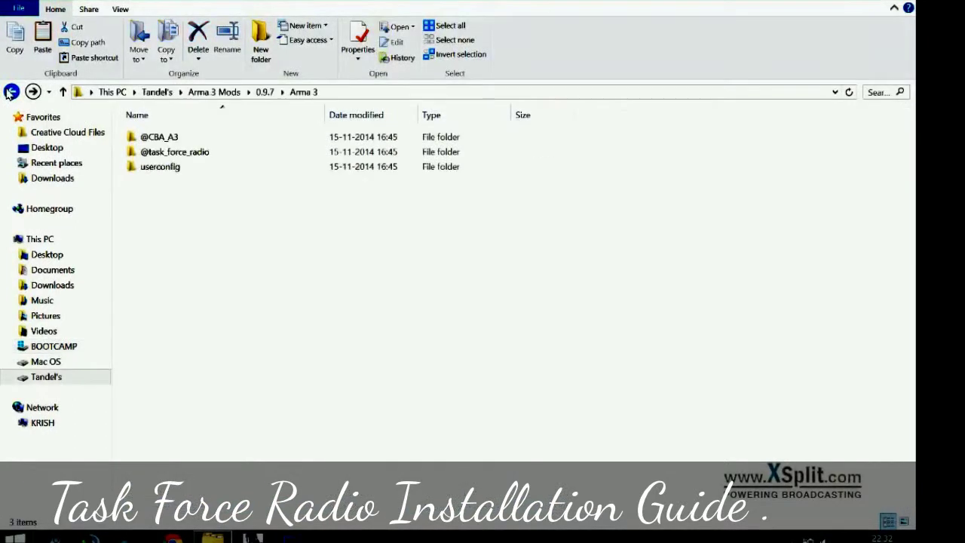
pyautogui.click(264, 92)
pyautogui.click(184, 166)
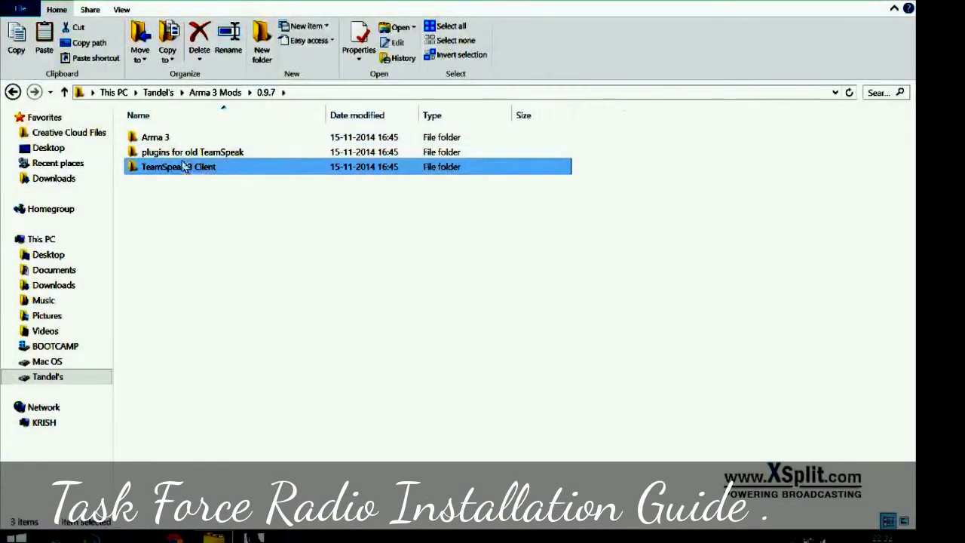
# Look inside the plugins folder of the mod's TeamSpeak 3 Client folder, then copy the whole plugins folder
pyautogui.doubleClick(212, 169)
pyautogui.doubleClick(178, 140)
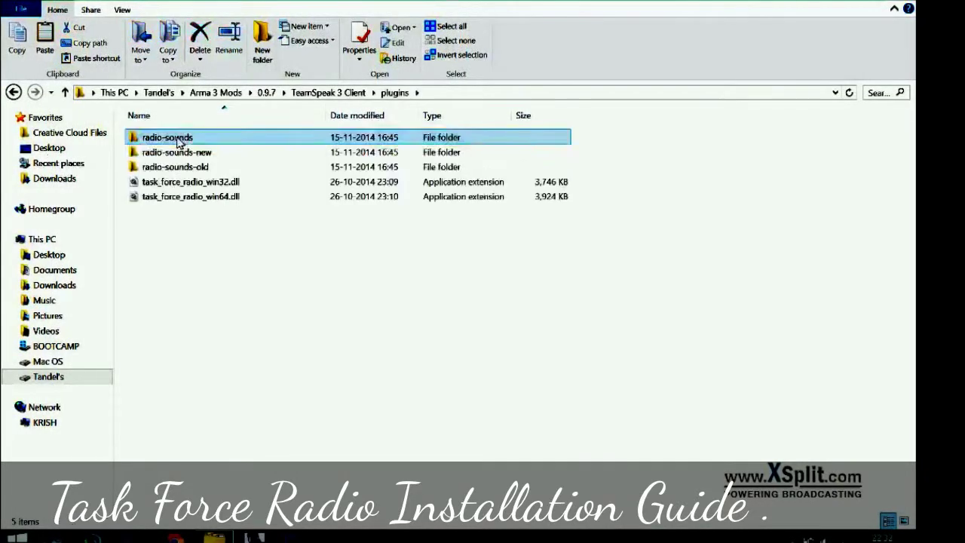
pyautogui.click(17, 94)
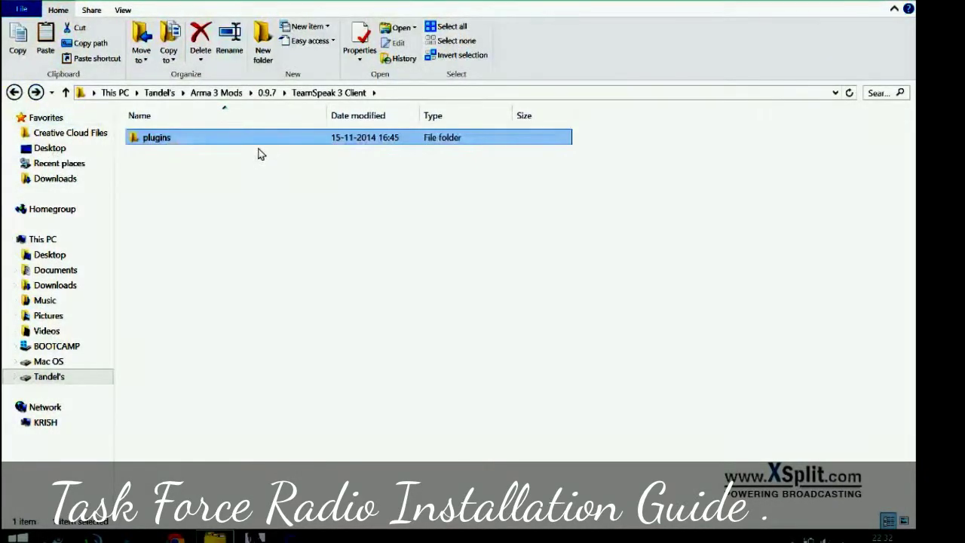
pyautogui.rightClick(257, 140)
pyautogui.click(302, 355)
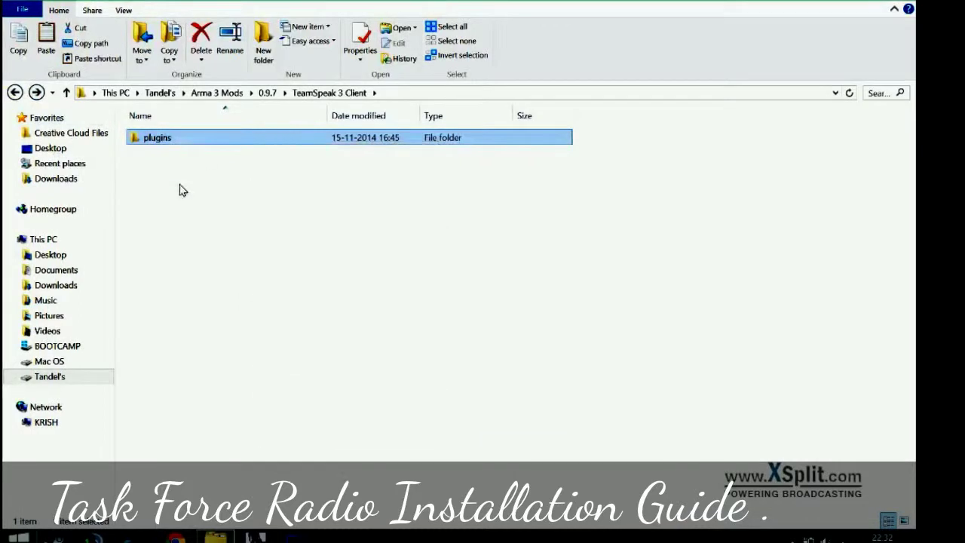
# Paste the plugins folder into TeamSpeak 3 Client under Program Files (x86) on BOOTCAMP, merging it with the existing folders for all items
pyautogui.click(53, 346)
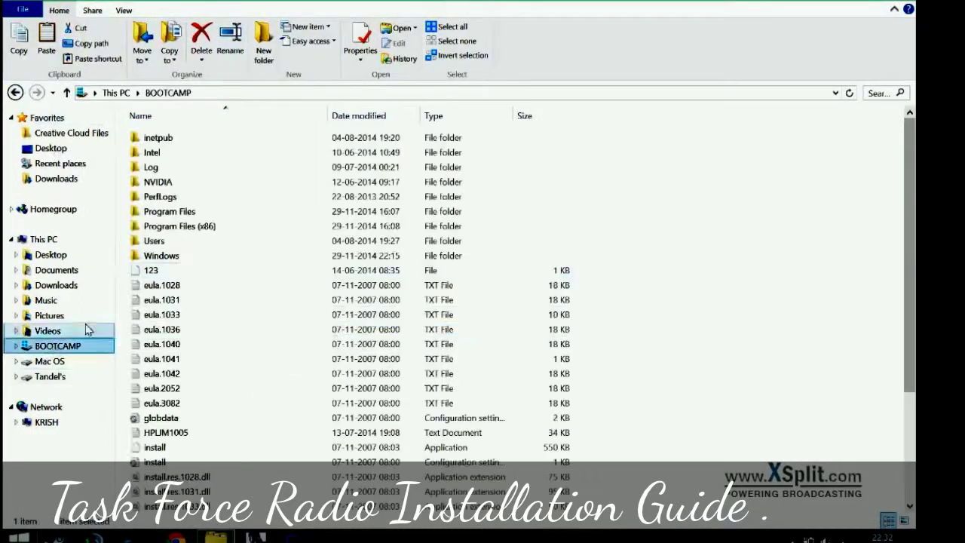
pyautogui.doubleClick(257, 223)
pyautogui.scroll(-10, 239, 262)
pyautogui.click(187, 328)
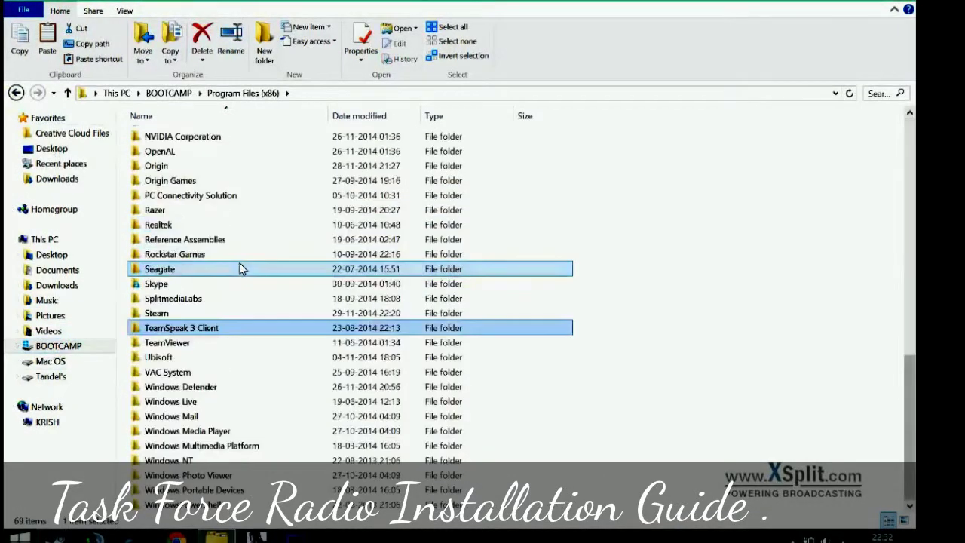
pyautogui.doubleClick(193, 329)
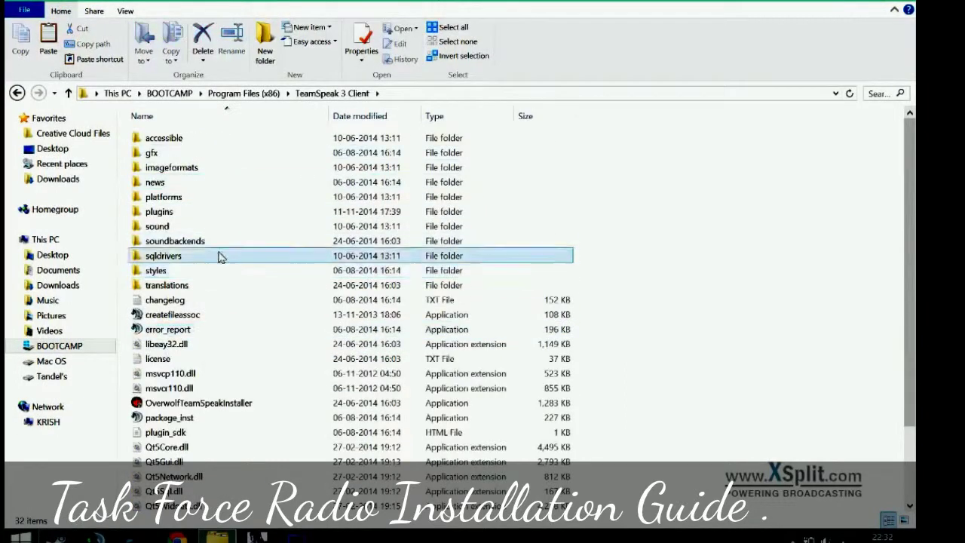
pyautogui.rightClick(802, 202)
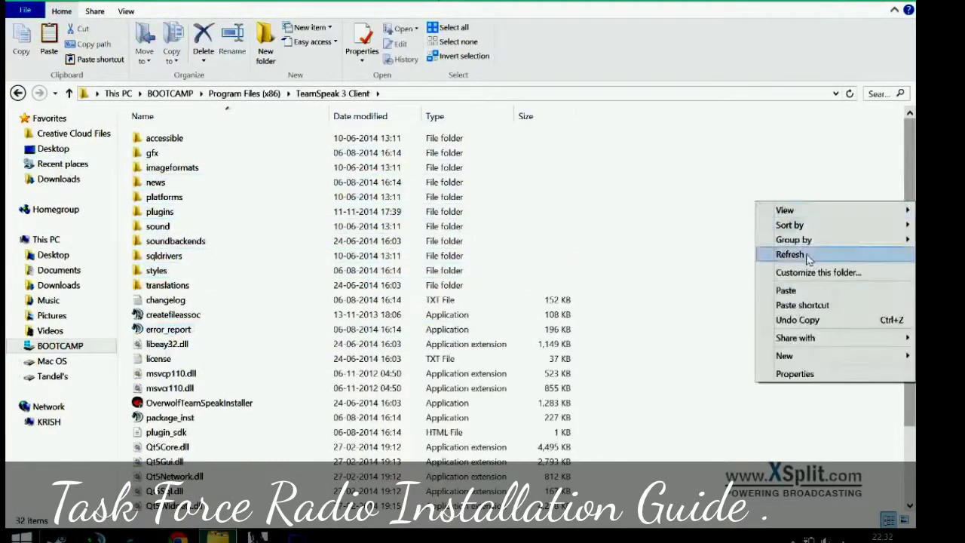
pyautogui.click(787, 290)
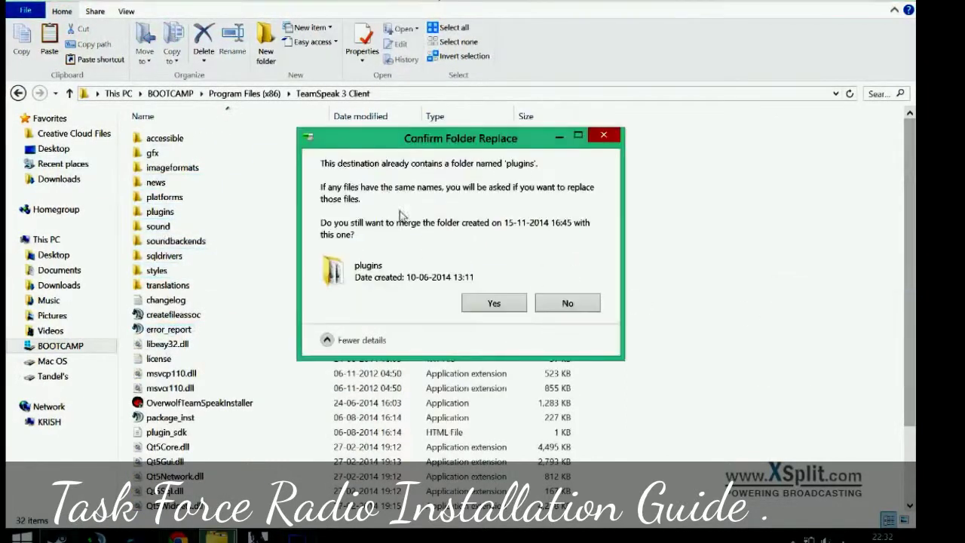
pyautogui.click(483, 309)
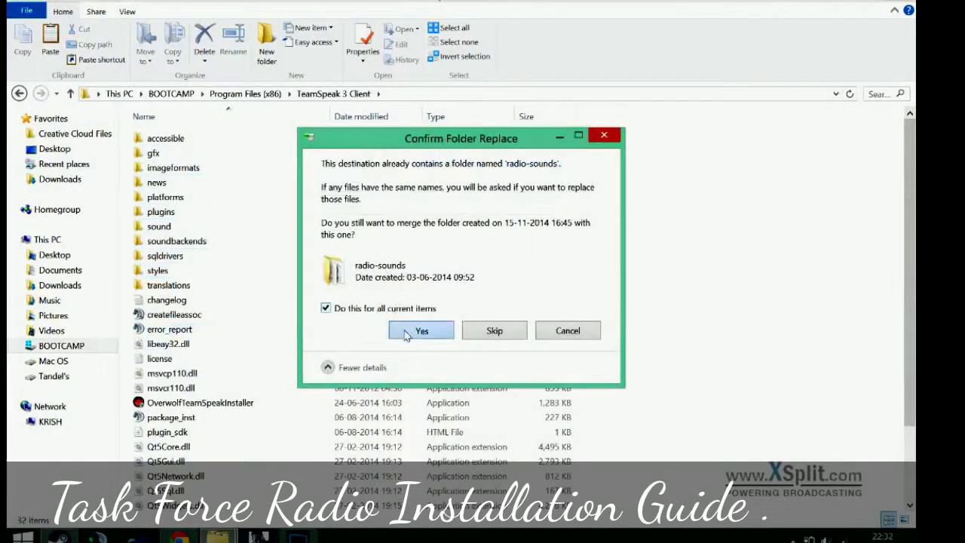
pyautogui.click(420, 331)
pyautogui.click(485, 213)
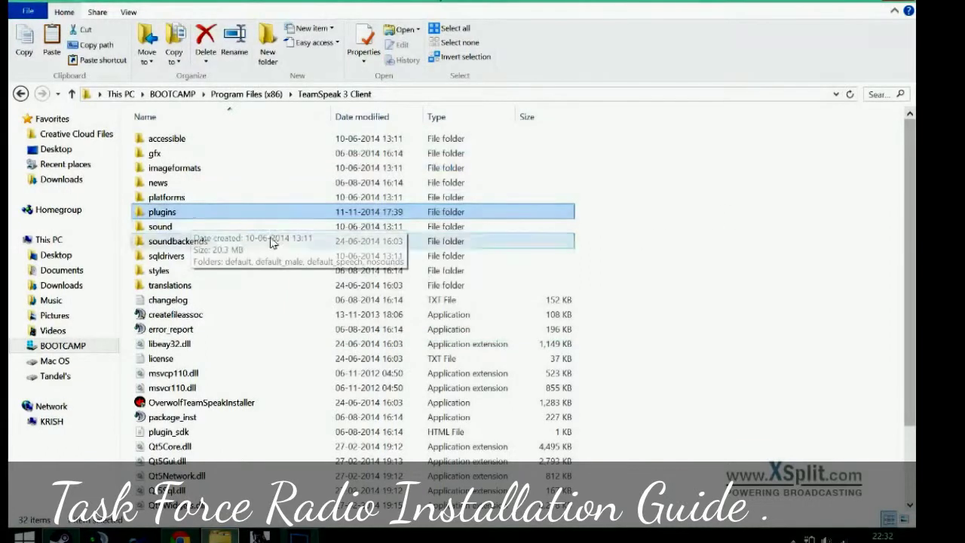
pyautogui.click(357, 224)
pyautogui.click(392, 210)
pyautogui.click(398, 224)
pyautogui.click(415, 208)
pyautogui.click(413, 196)
pyautogui.rightClick(701, 171)
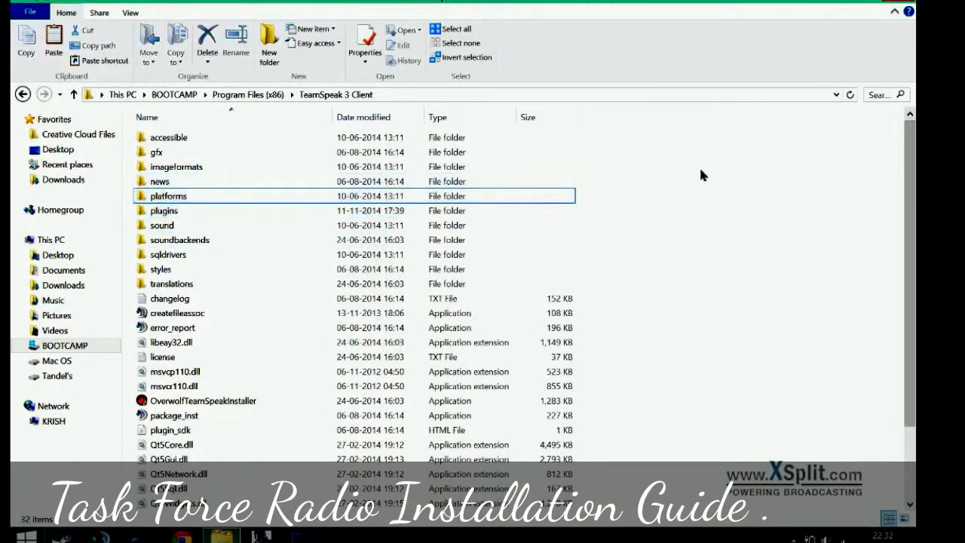
pyautogui.click(734, 223)
pyautogui.rightClick(735, 205)
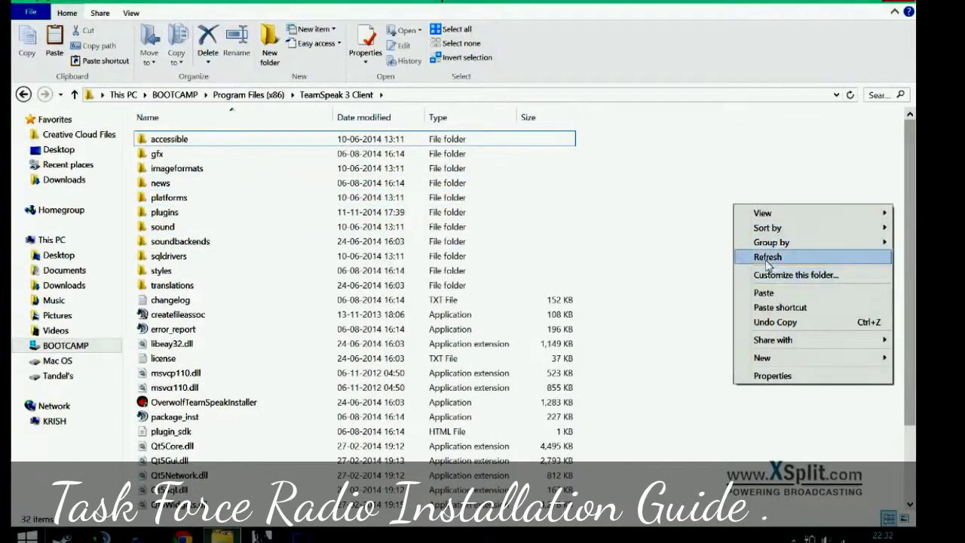
pyautogui.click(766, 258)
pyautogui.click(167, 212)
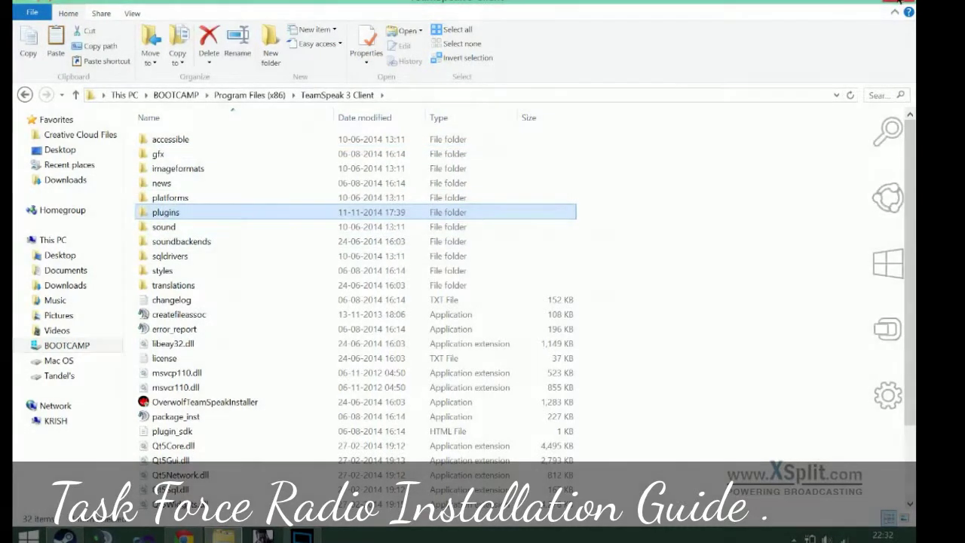
# Close the folder window and open the launch options from Arma 3's properties in the Steam library
pyautogui.click(897, 2)
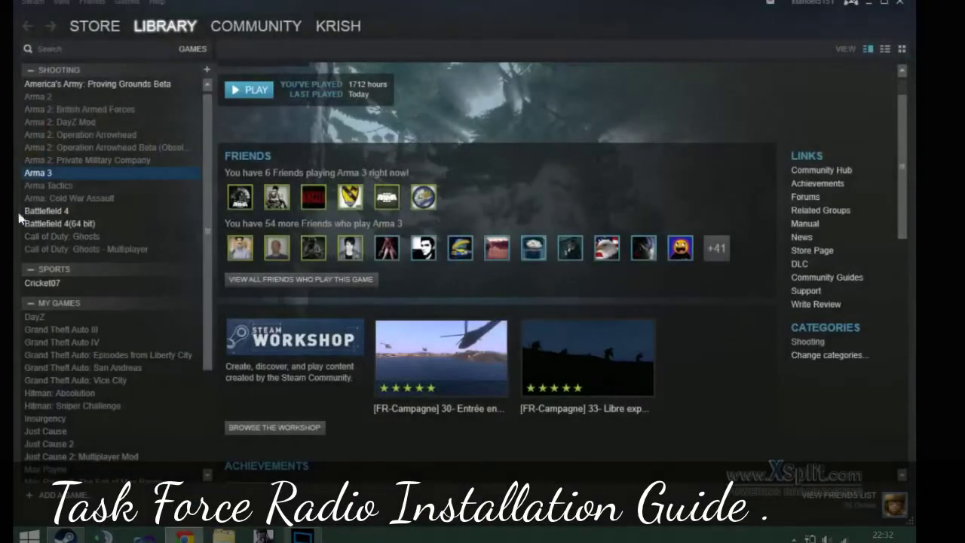
pyautogui.rightClick(166, 180)
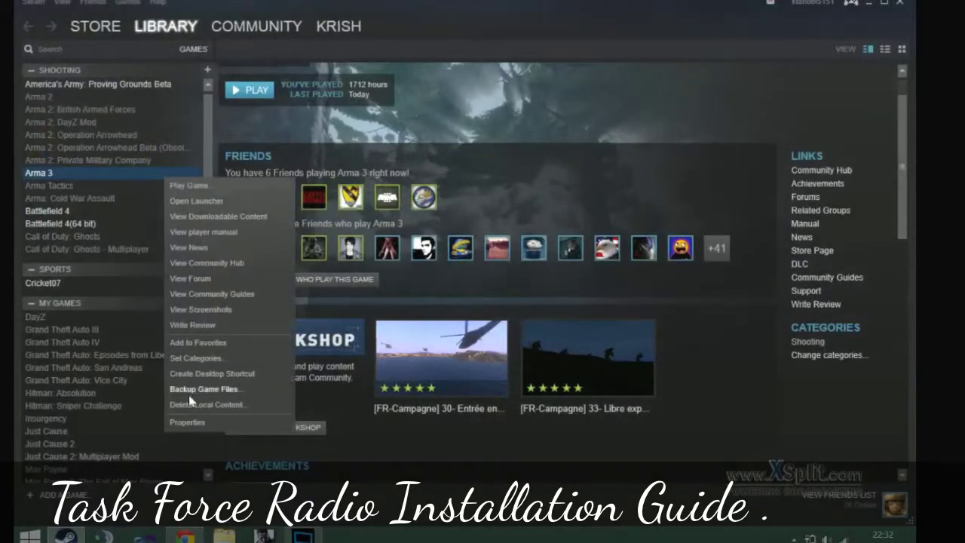
pyautogui.click(187, 422)
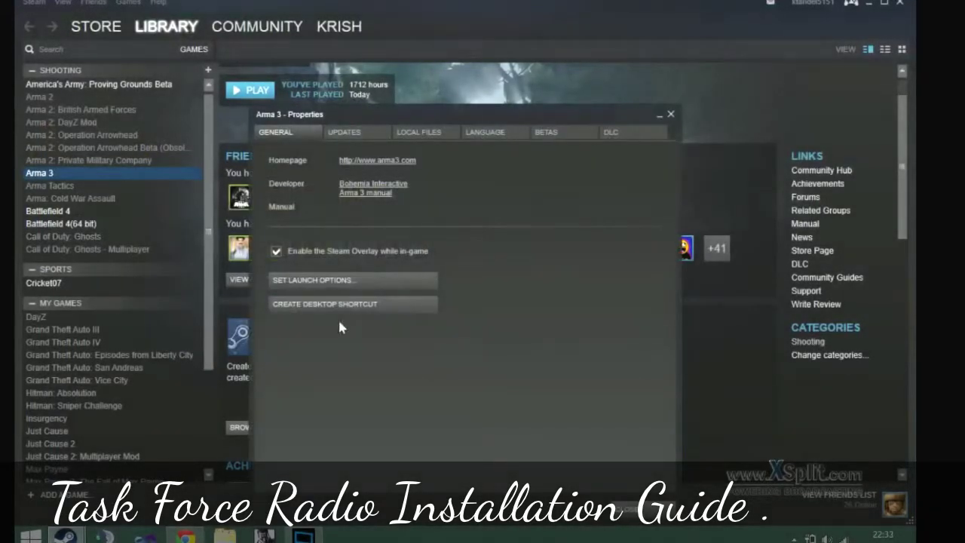
pyautogui.click(354, 283)
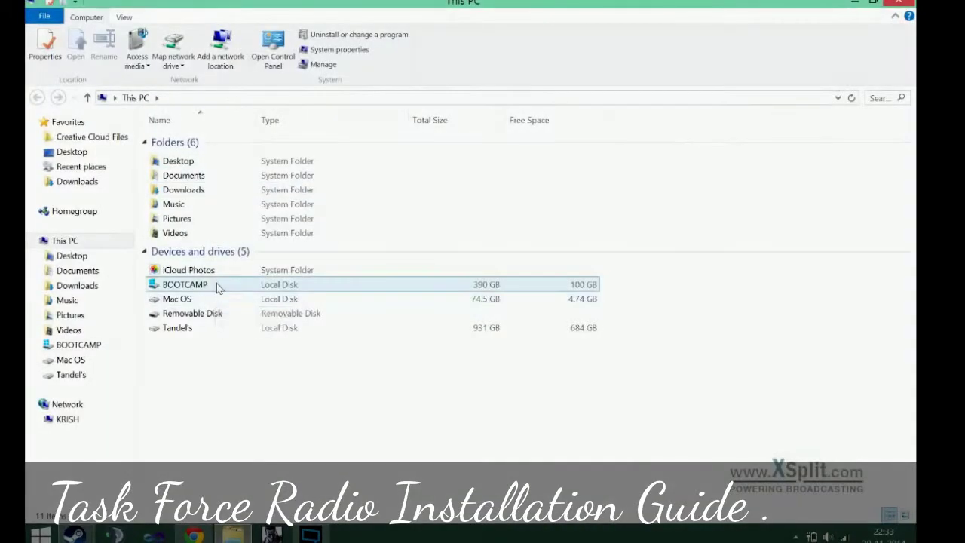
# On the BOOTCAMP drive, delete the loose files from eula.1028 through vcredist, granting administrator permission
pyautogui.doubleClick(216, 288)
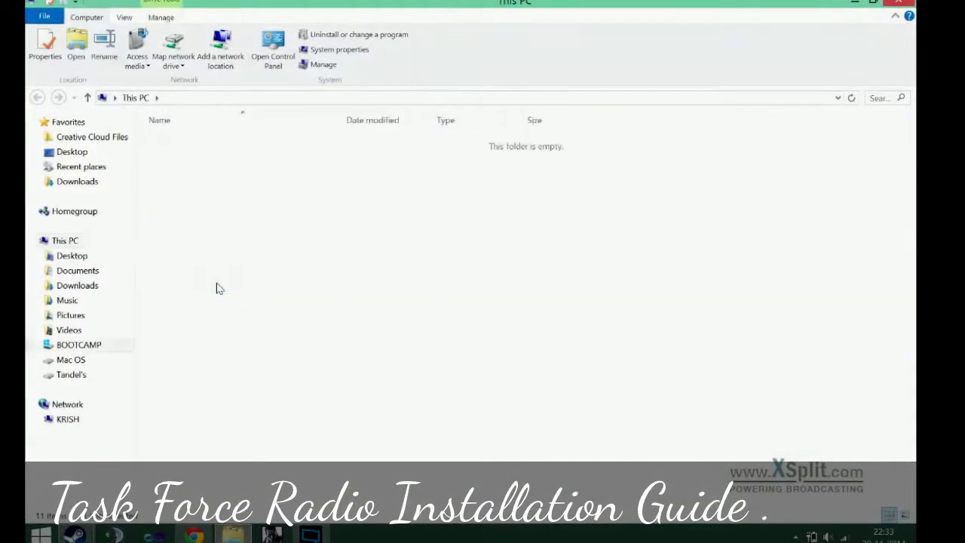
pyautogui.click(248, 227)
pyautogui.scroll(-1, 268, 324)
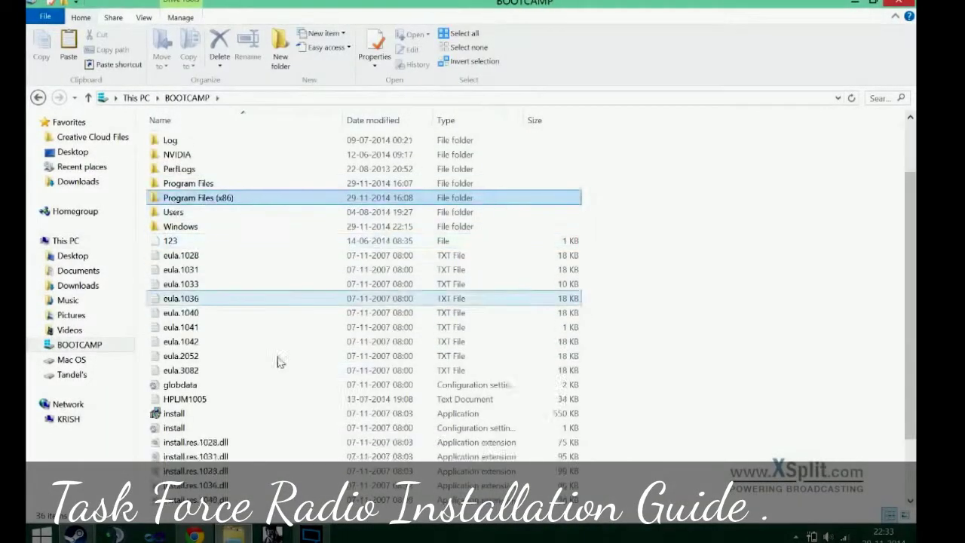
pyautogui.scroll(-3, 271, 346)
pyautogui.scroll(2, 249, 316)
pyautogui.keyDown('ctrl'); pyautogui.click(230, 214); pyautogui.keyUp('ctrl')
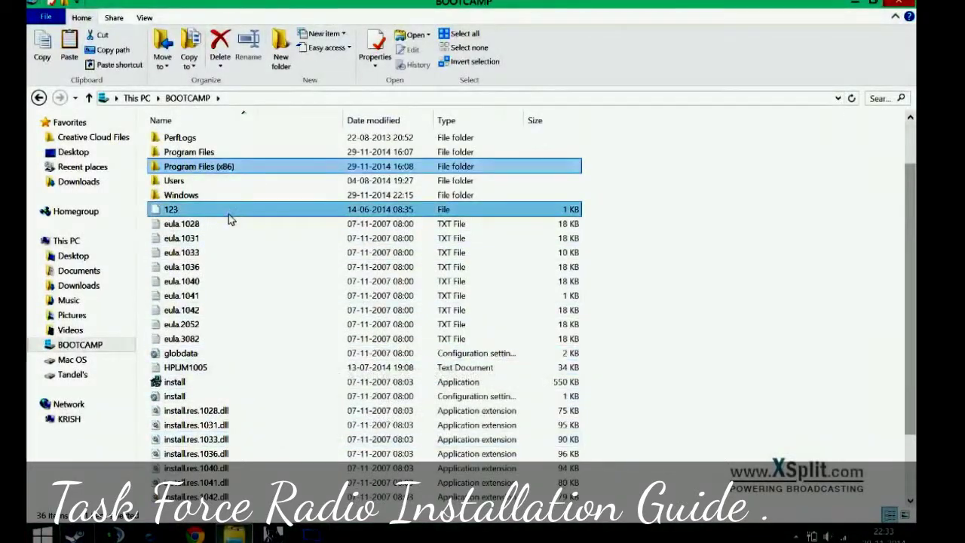
pyautogui.click(226, 222)
pyautogui.scroll(-2, 256, 455)
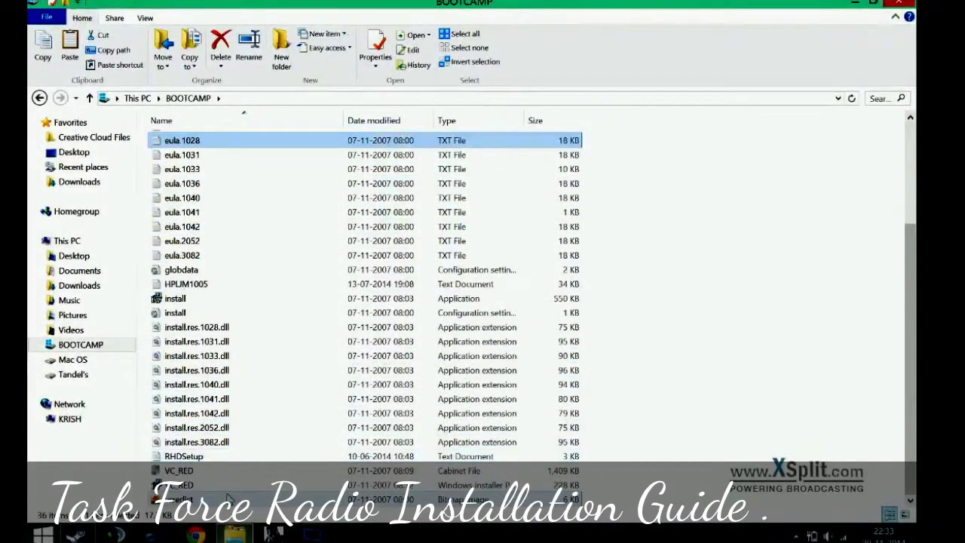
pyautogui.keyDown('shift'); pyautogui.click(229, 497); pyautogui.keyUp('shift')
pyautogui.press('Delete')
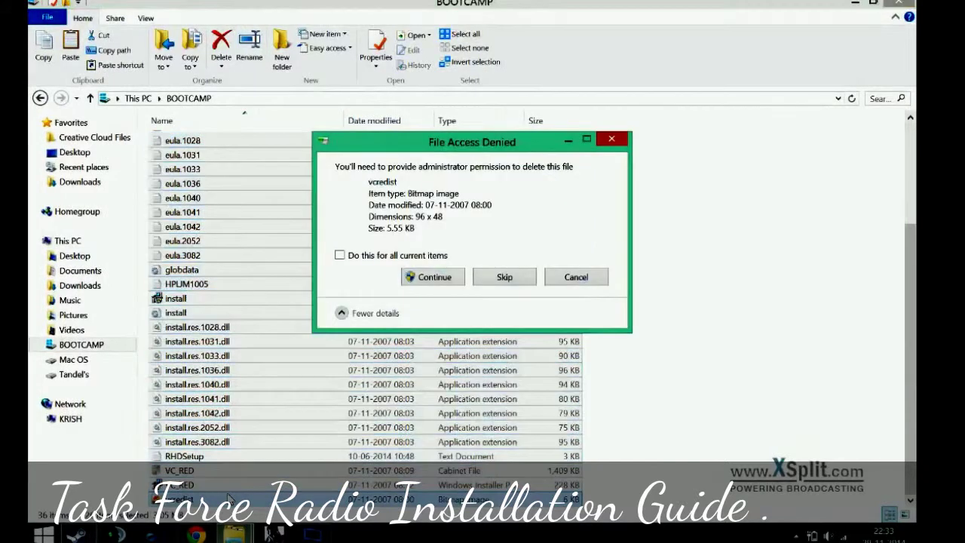
pyautogui.press('Return')
pyautogui.click(434, 266)
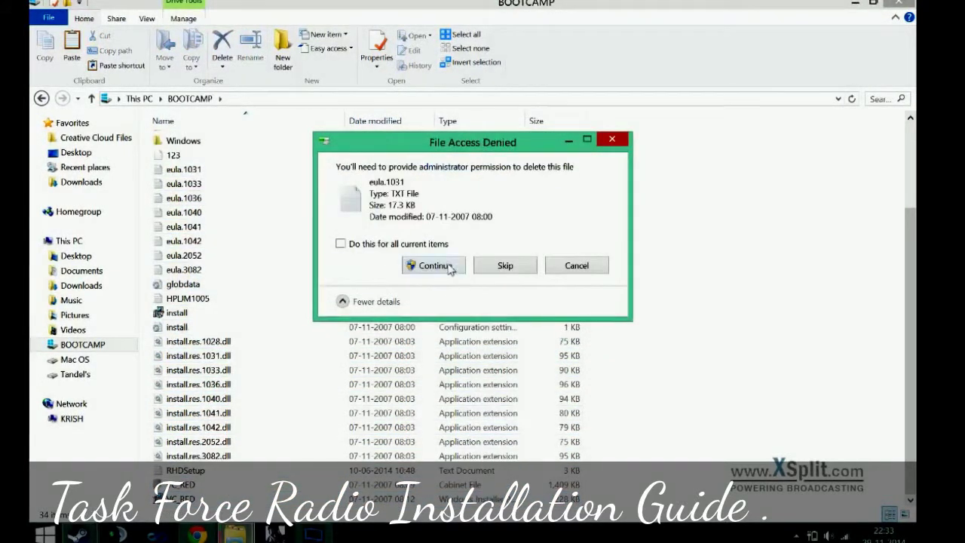
pyautogui.click(429, 263)
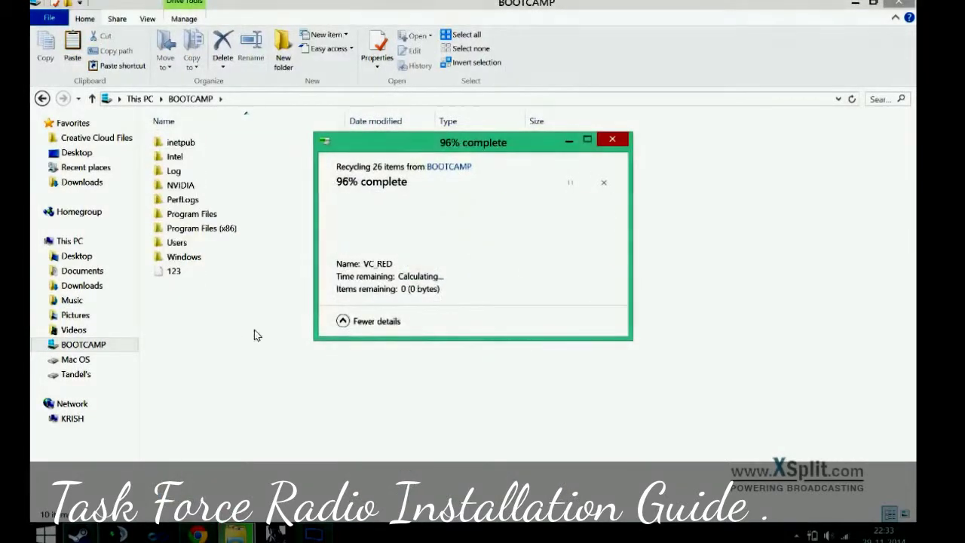
# Open the Arma 3 install folder under Program Files (x86), Steam, SteamApps, common
pyautogui.doubleClick(233, 229)
pyautogui.write('steam')
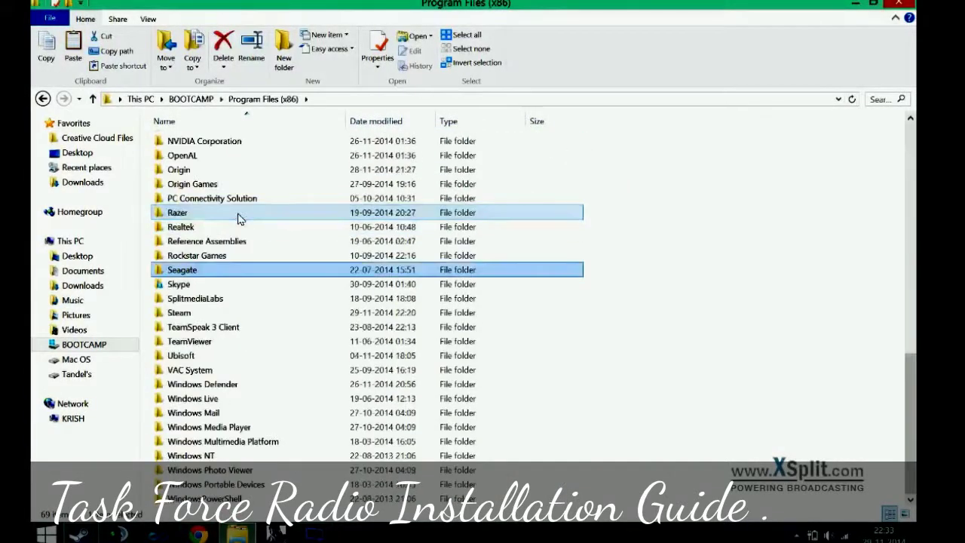
pyautogui.press('Return')
pyautogui.write('steamapps')
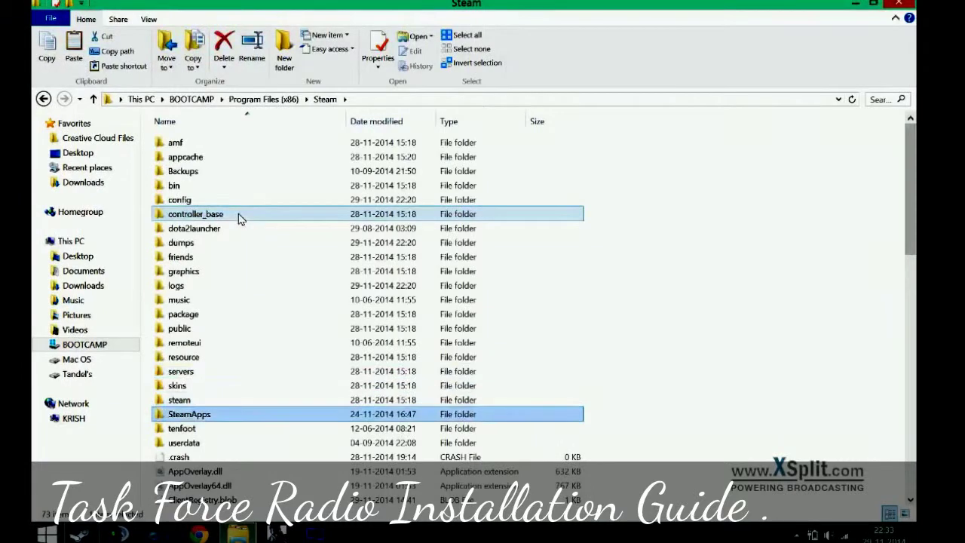
pyautogui.press('Return')
pyautogui.write('dc')
pyautogui.press('Return')
pyautogui.write('arma 3')
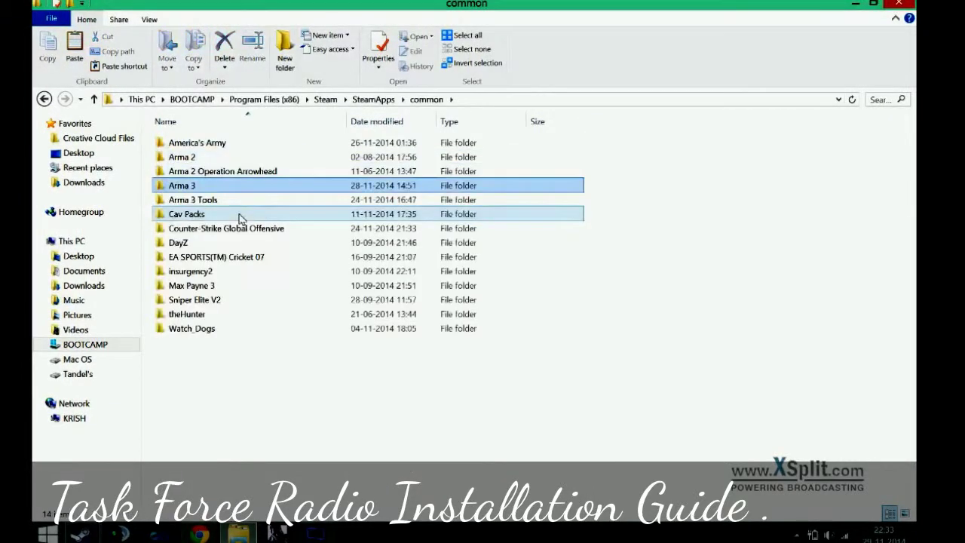
pyautogui.press('Return')
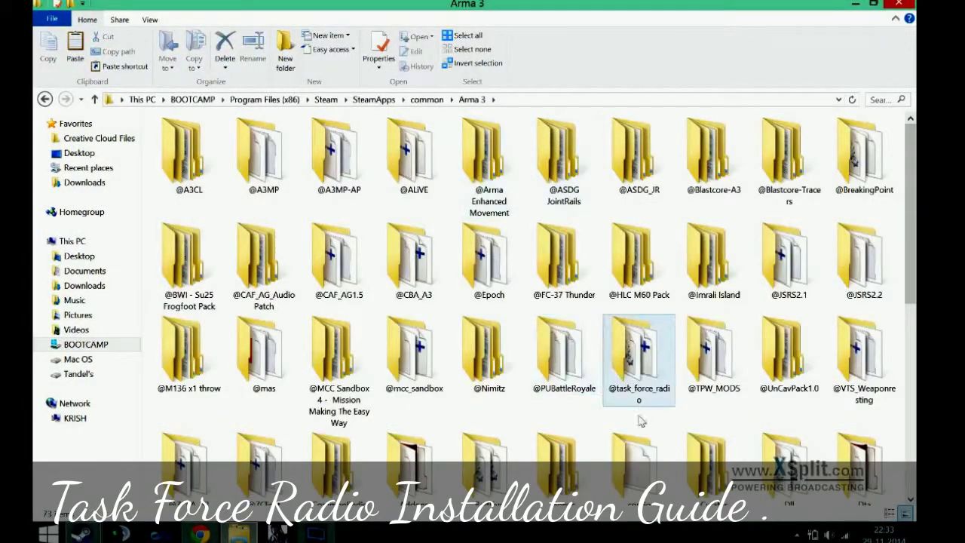
pyautogui.click(614, 395)
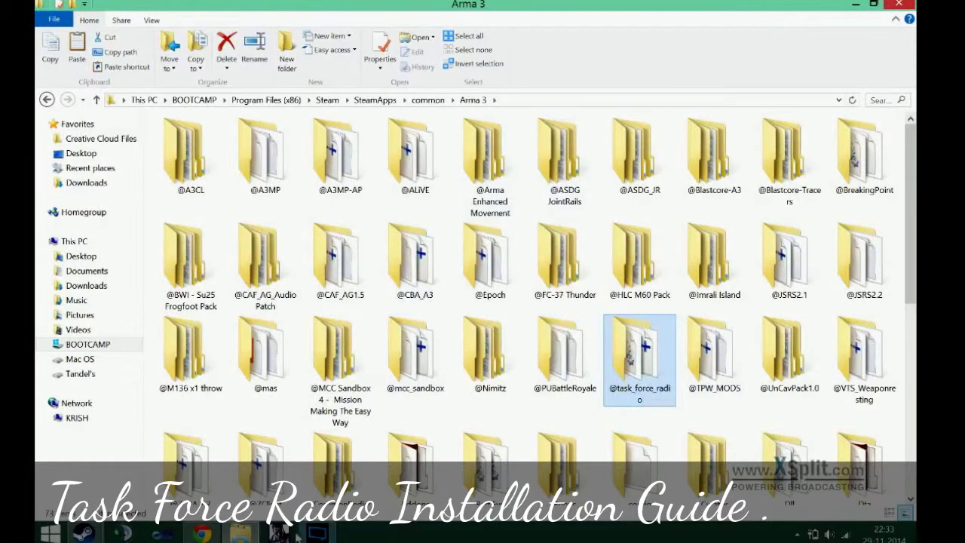
pyautogui.click(202, 534)
pyautogui.moveTo(83, 534)
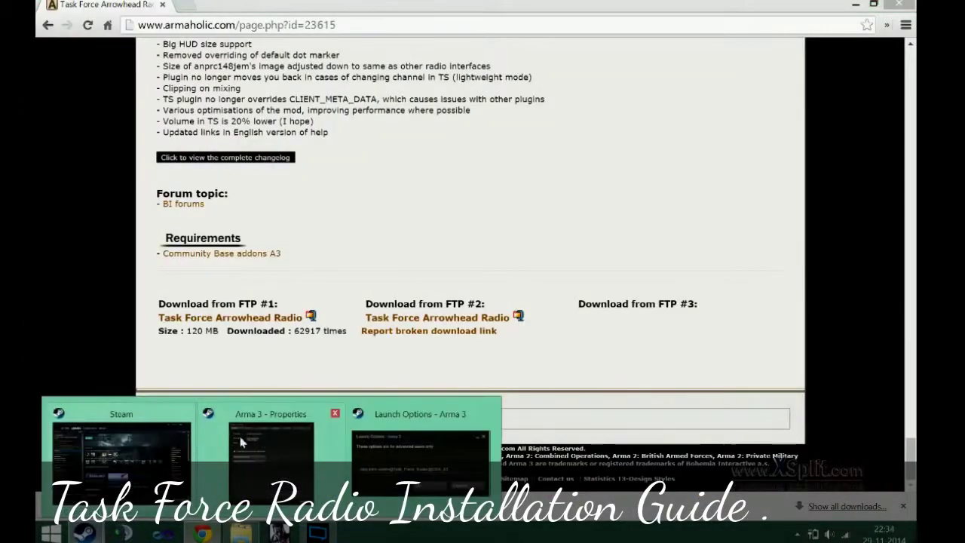
pyautogui.click(419, 458)
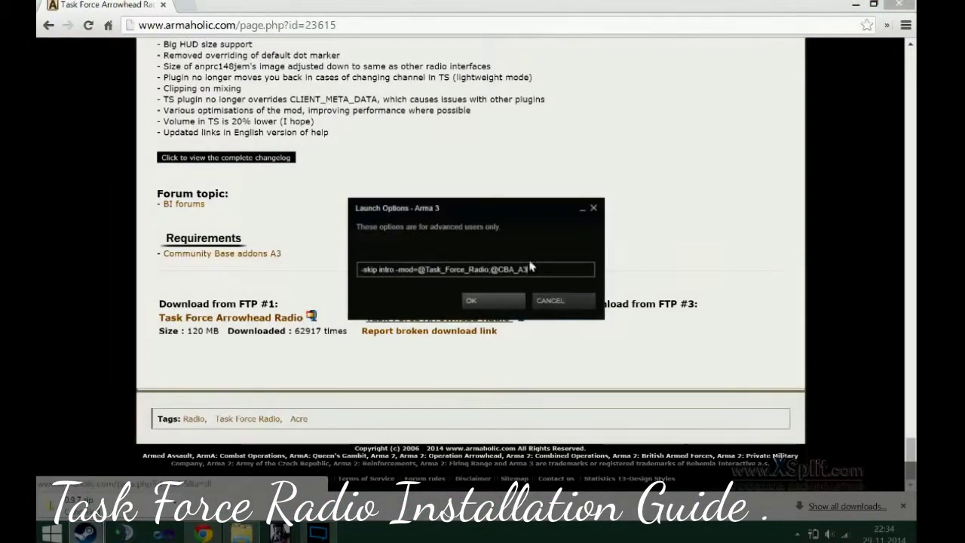
pyautogui.click(515, 302)
# Compare the multiple-mod launch parameter example on the Armaholic page with Arma 3's launch options, and close the game's properties
pyautogui.scroll(15, 511, 305)
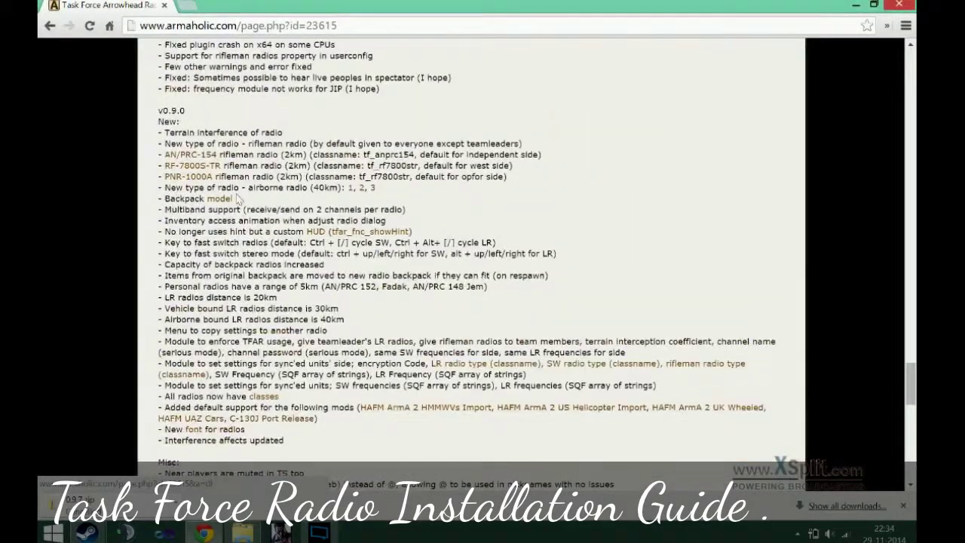
pyautogui.scroll(10, 211, 253)
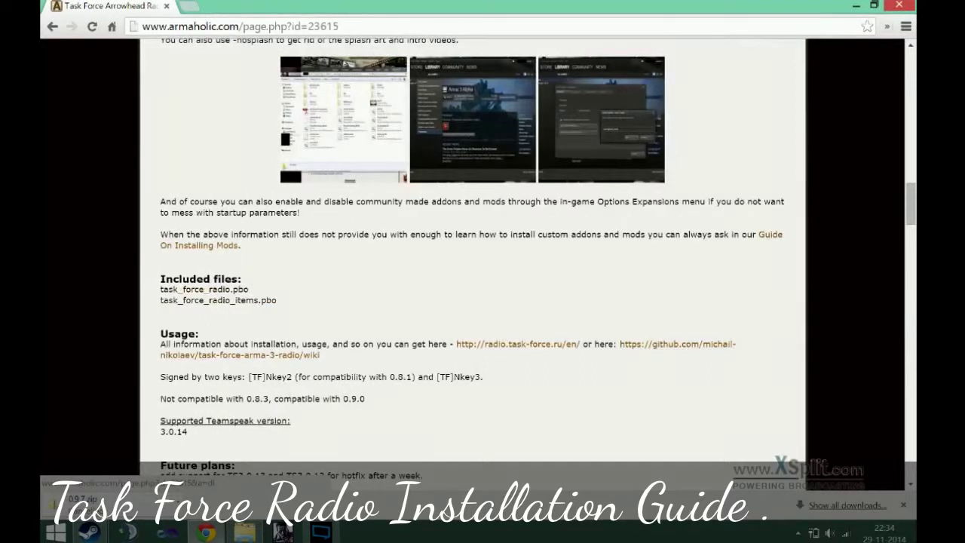
pyautogui.scroll(3, 243, 379)
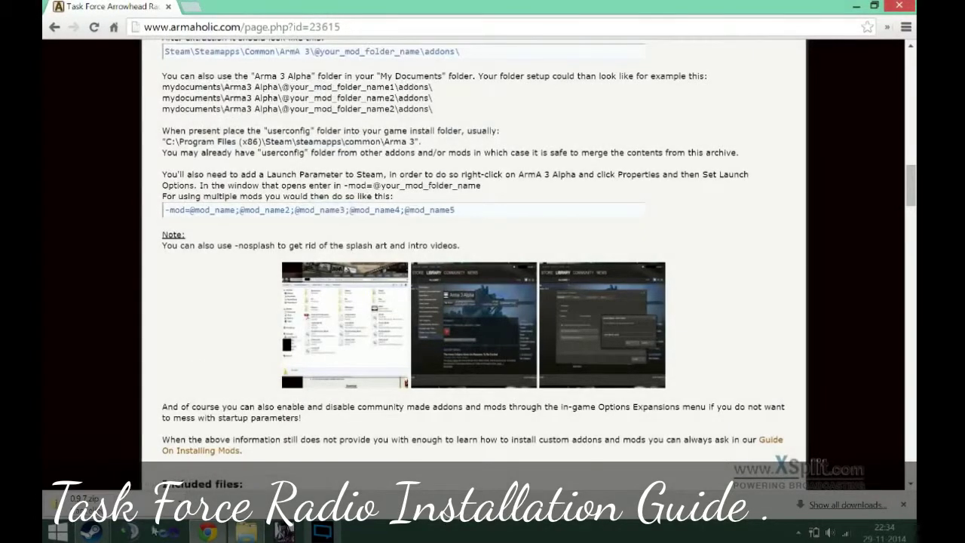
pyautogui.moveTo(91, 531)
pyautogui.click(251, 450)
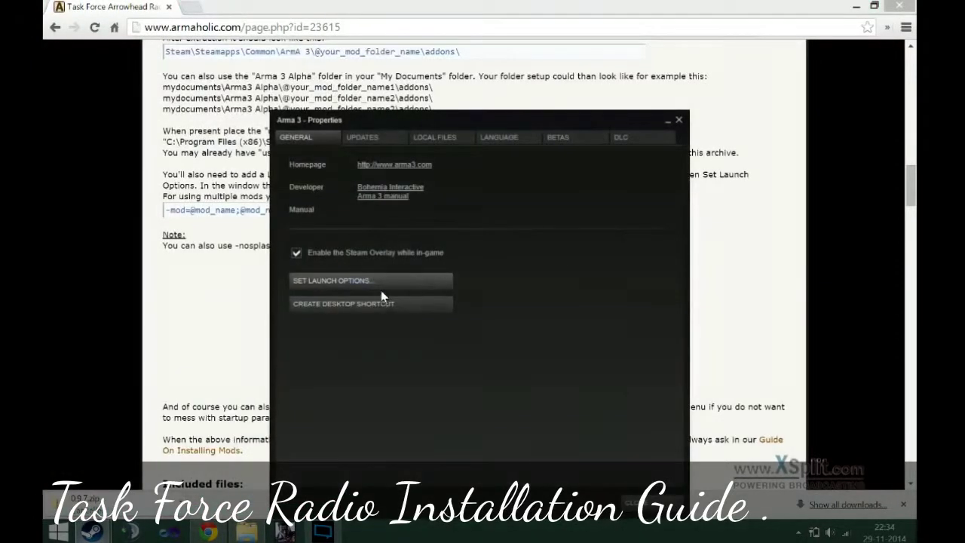
pyautogui.click(380, 287)
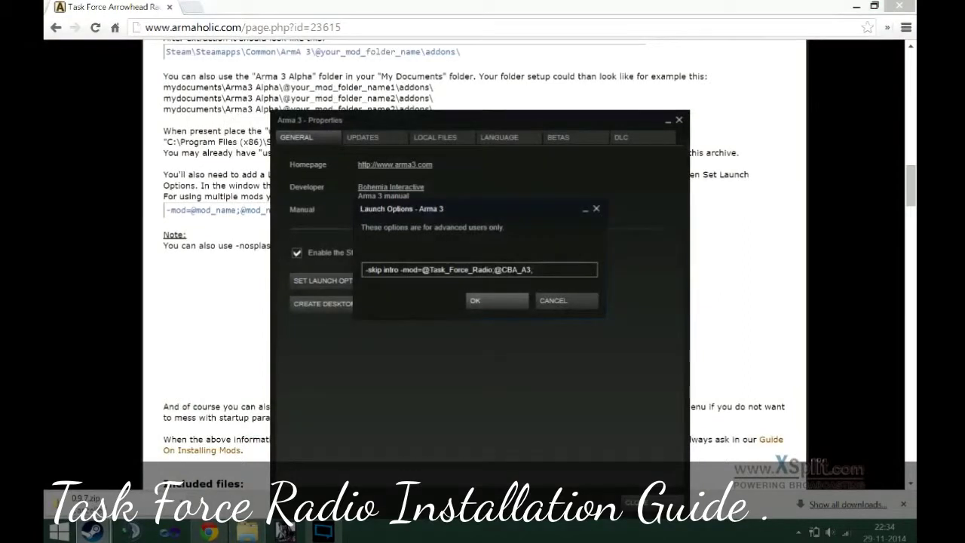
pyautogui.press('Return')
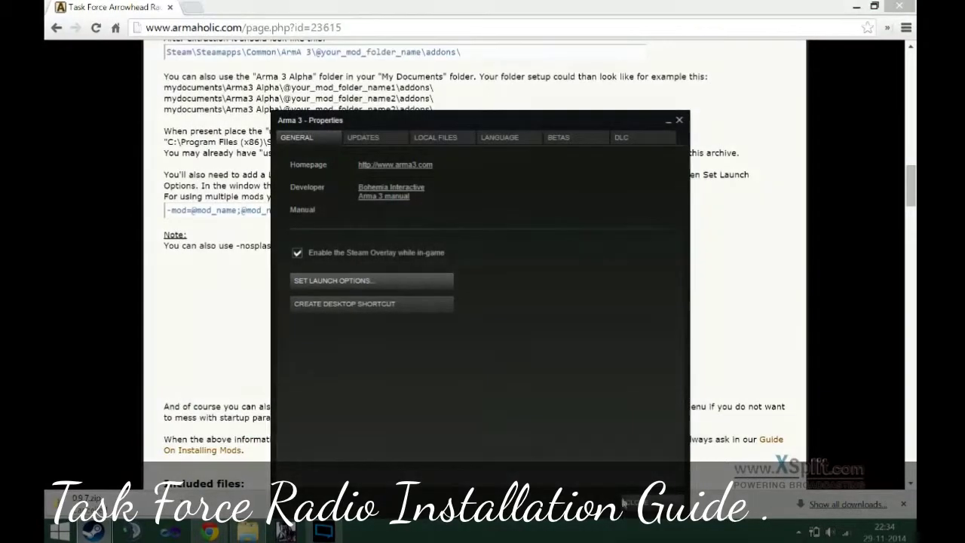
pyautogui.click(159, 264)
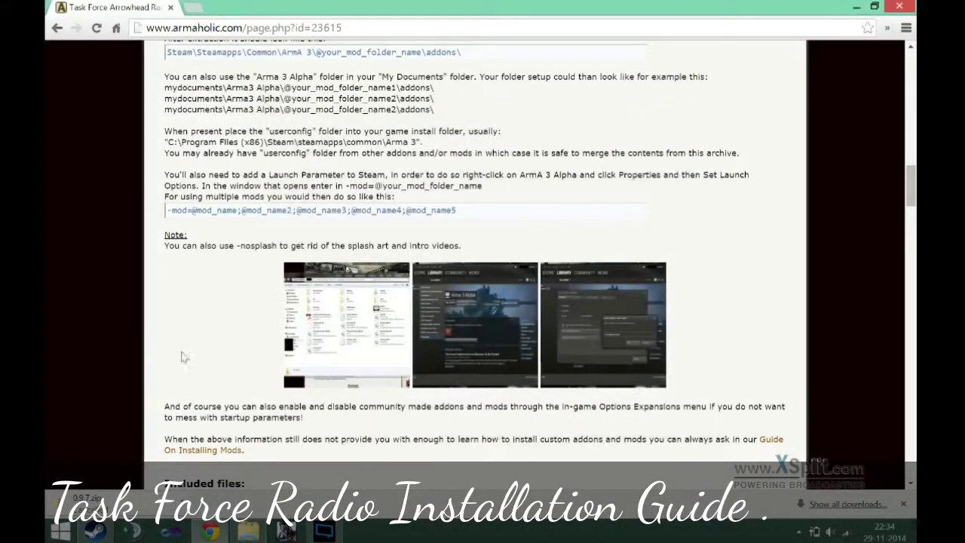
# Launch Arma 3 from the Steam library using the Play Arma 3 option
pyautogui.click(96, 529)
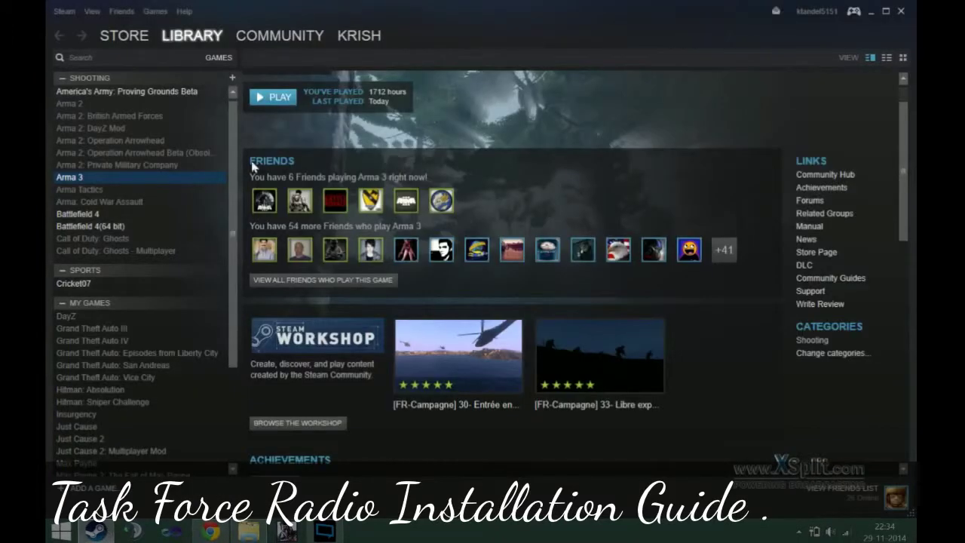
pyautogui.click(273, 97)
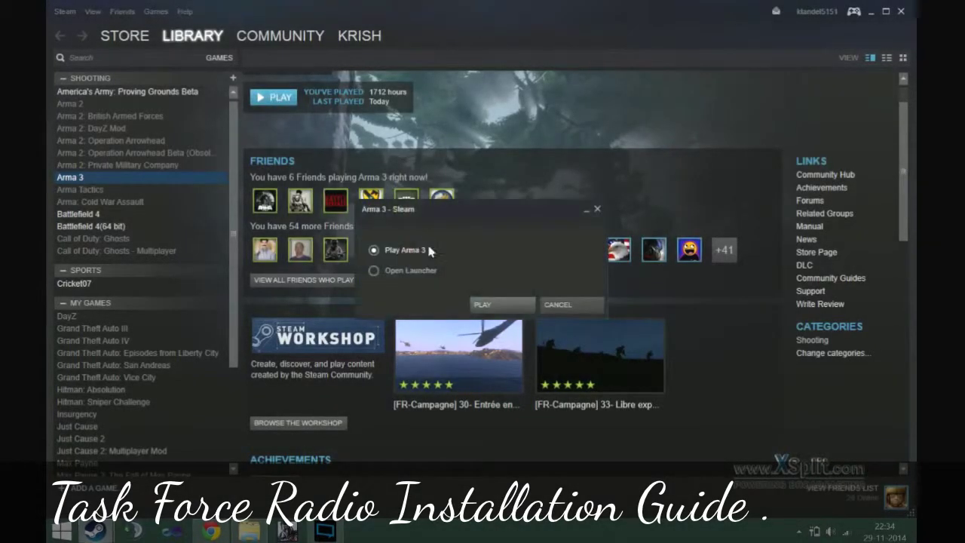
pyautogui.click(508, 301)
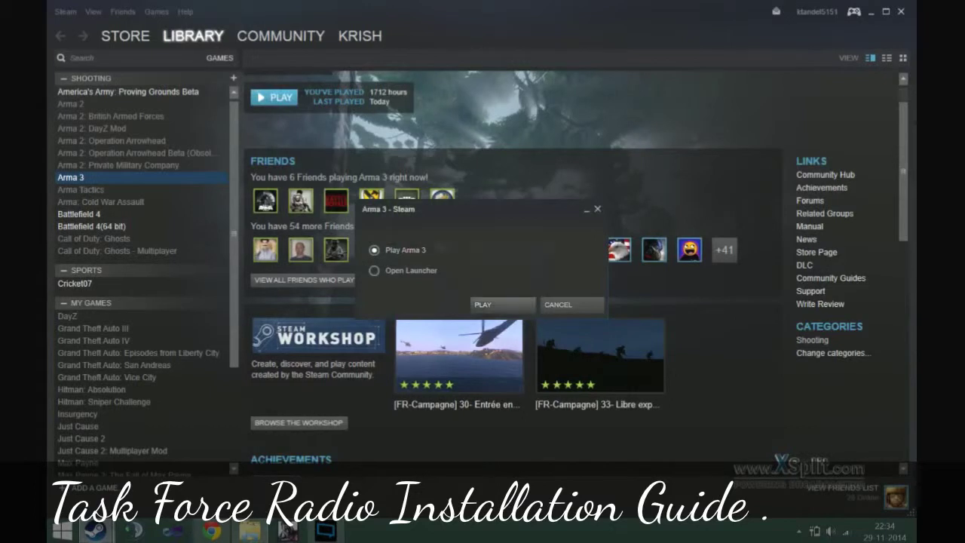